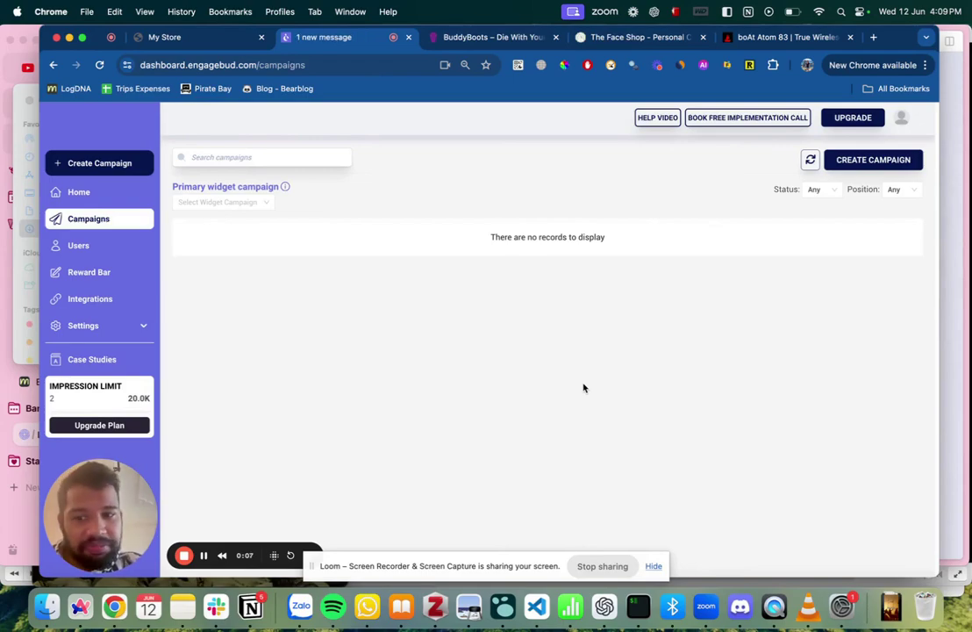
# Glance at the Shopify store, then start a new Engagebud campaign to see the game types.
pyautogui.click(186, 37)
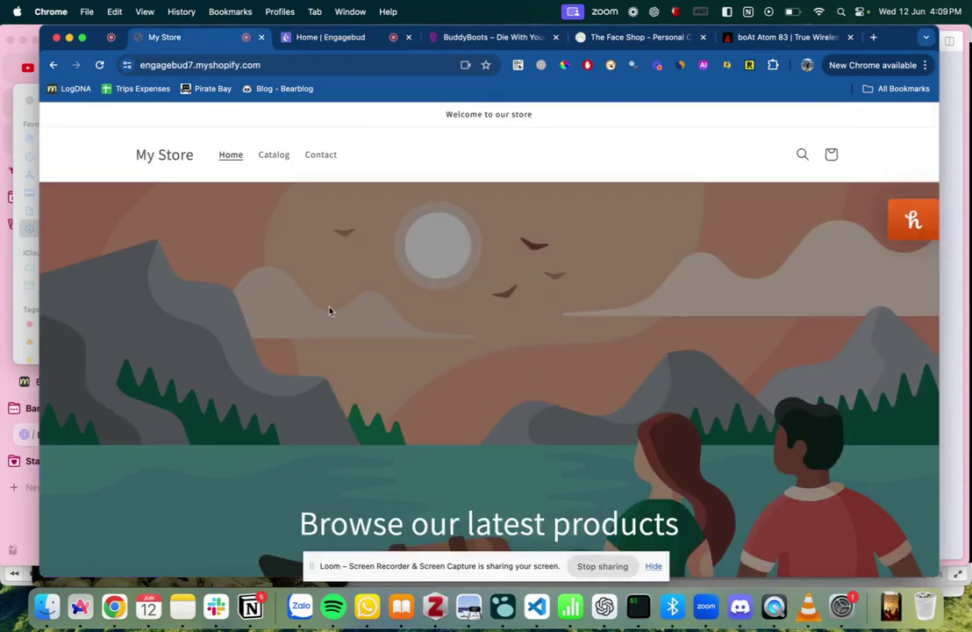
pyautogui.click(347, 40)
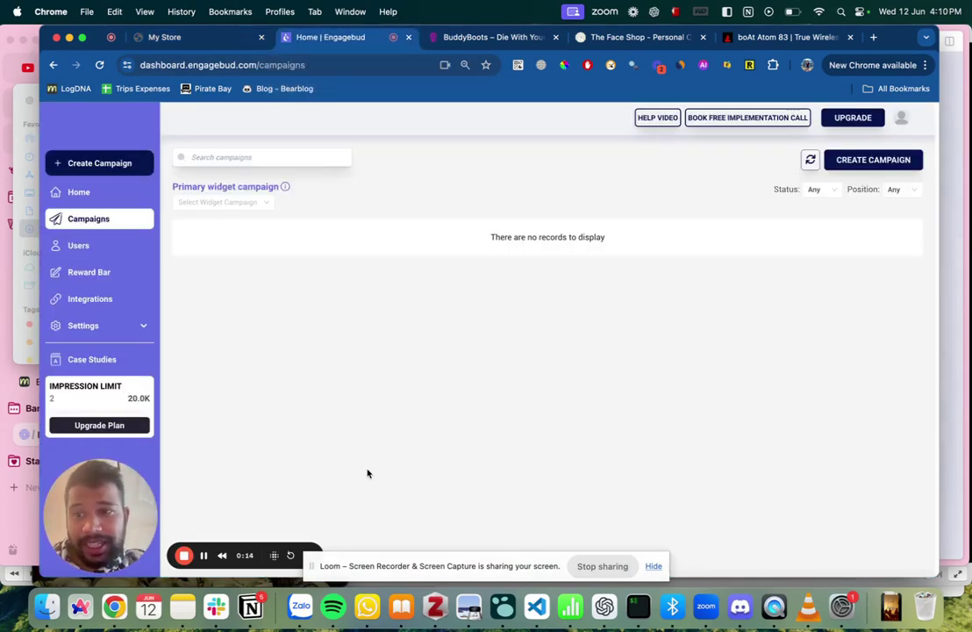
pyautogui.click(885, 158)
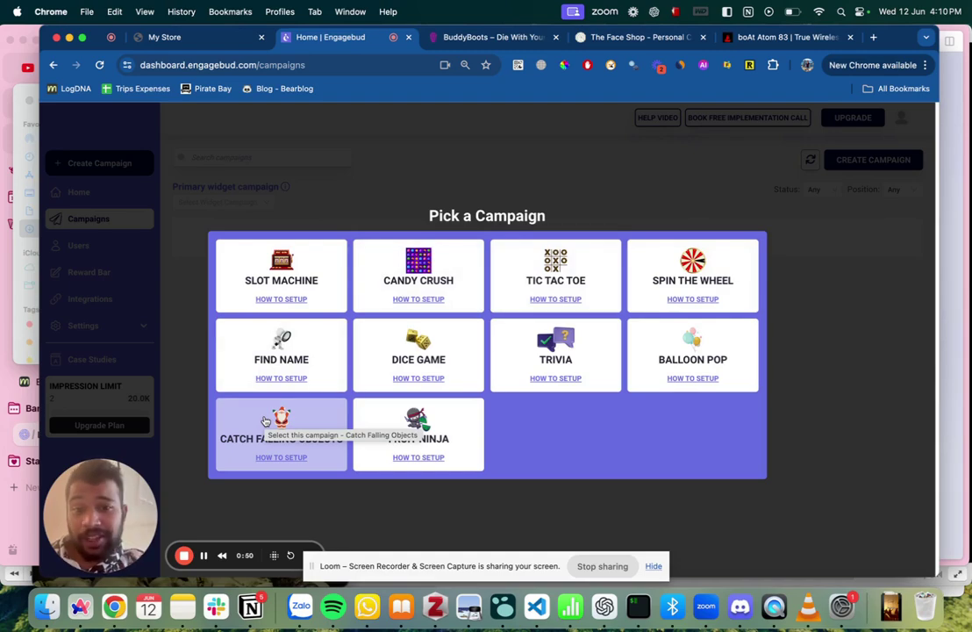
# Choose Candy Crush as the campaign game, then switch to The Face Shop store.
pyautogui.click(431, 276)
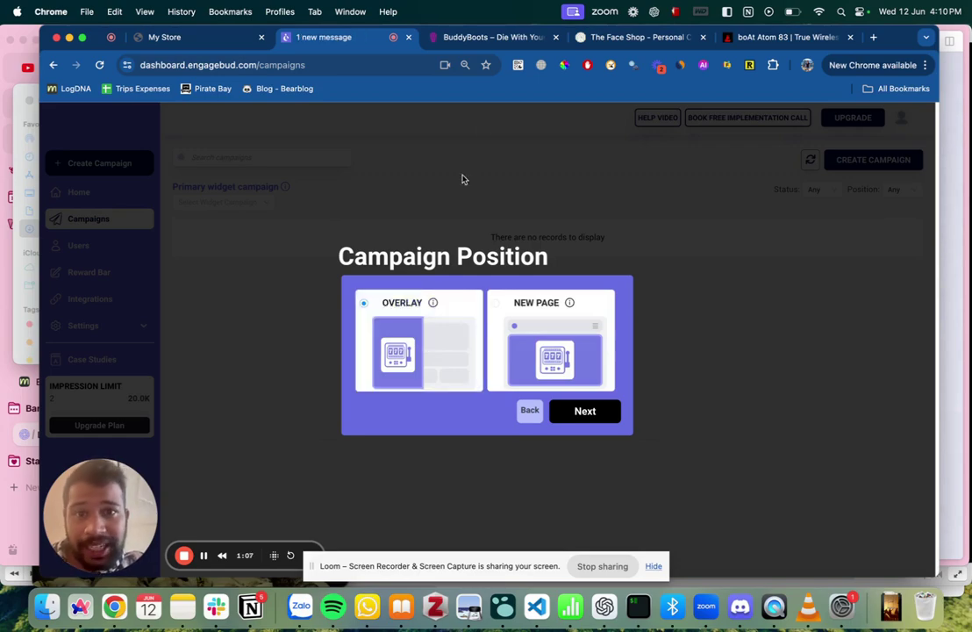
pyautogui.press('super+4')
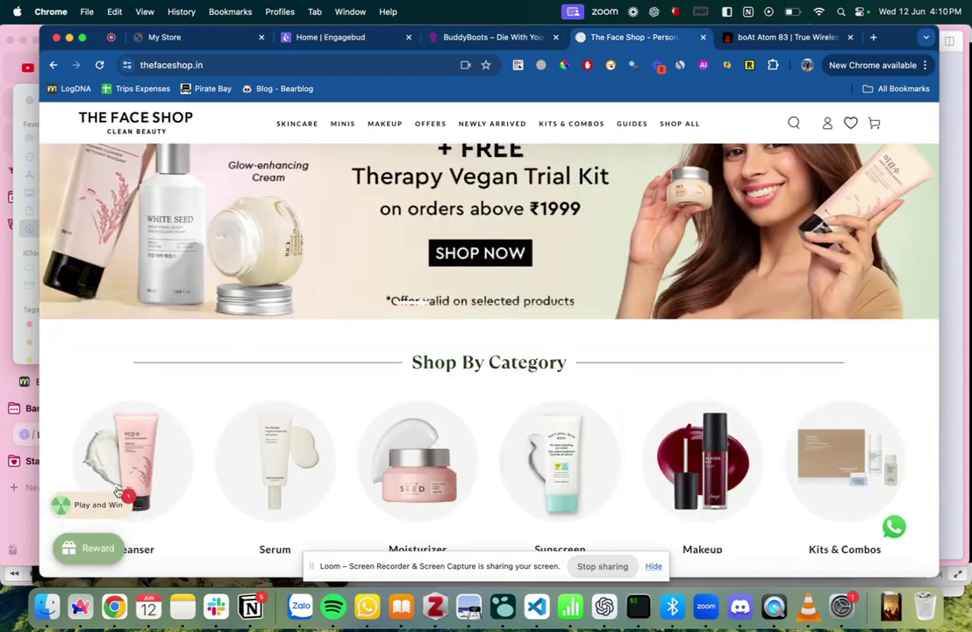
# Look over the boAt page and try The Face Shop's Play and Win spin wheel.
pyautogui.scroll(2, 130, 496)
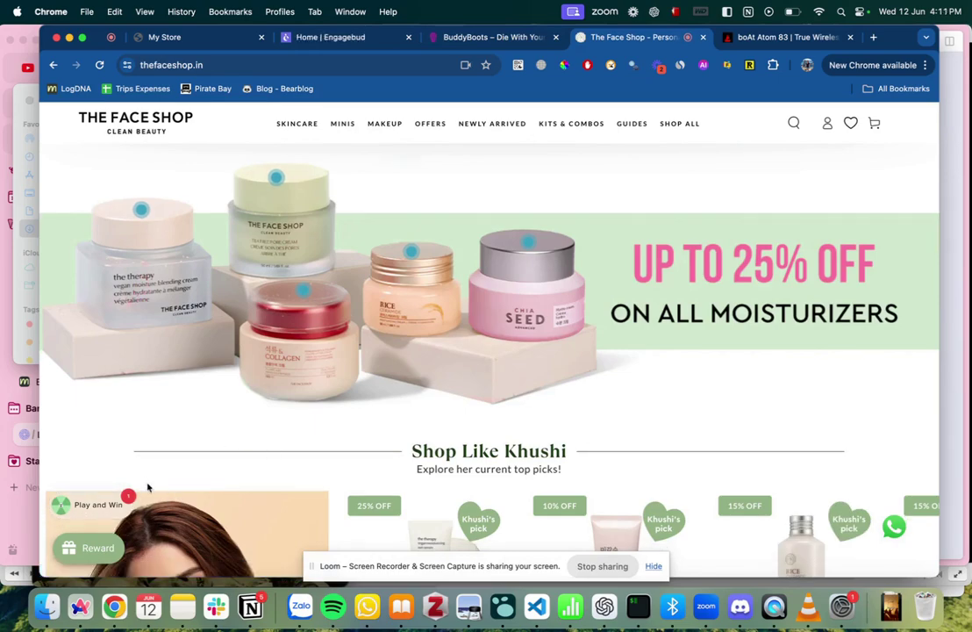
pyautogui.click(777, 37)
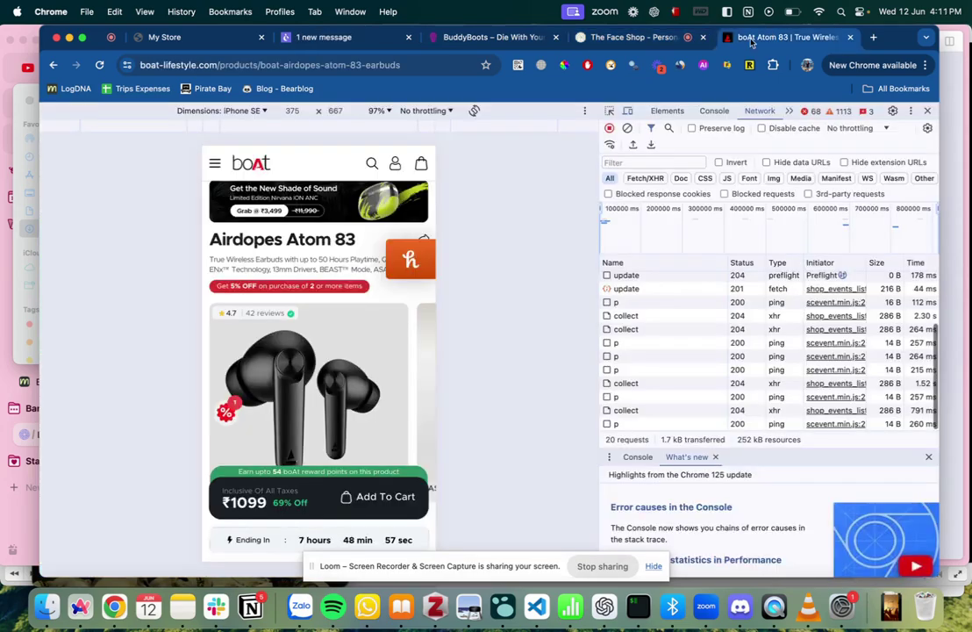
pyautogui.click(653, 37)
pyautogui.click(103, 502)
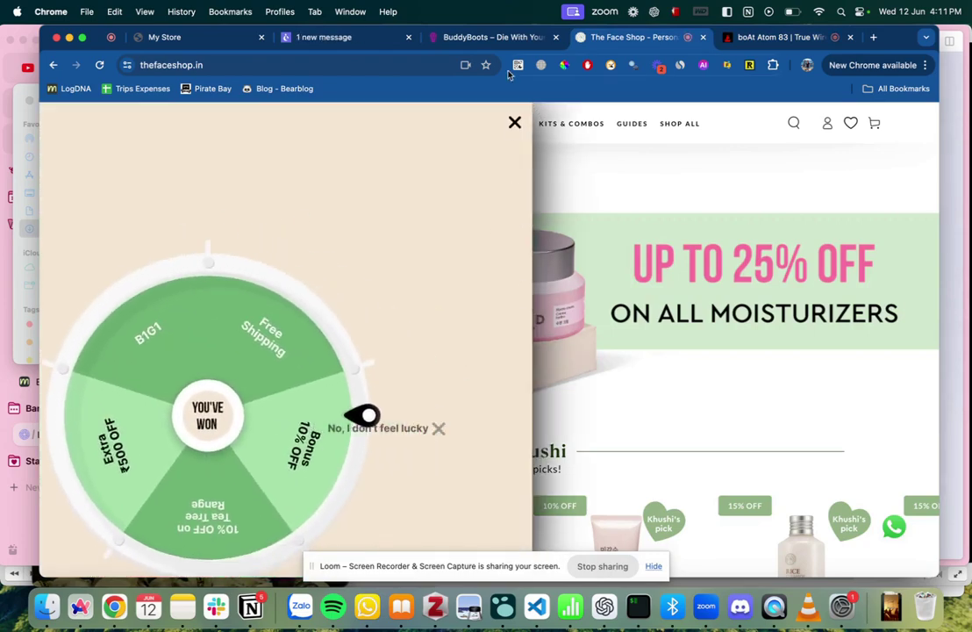
# View the BuddyBoots boot-matching game example, then go back to Engagebud.
pyautogui.click(497, 37)
pyautogui.scroll(3, 406, 172)
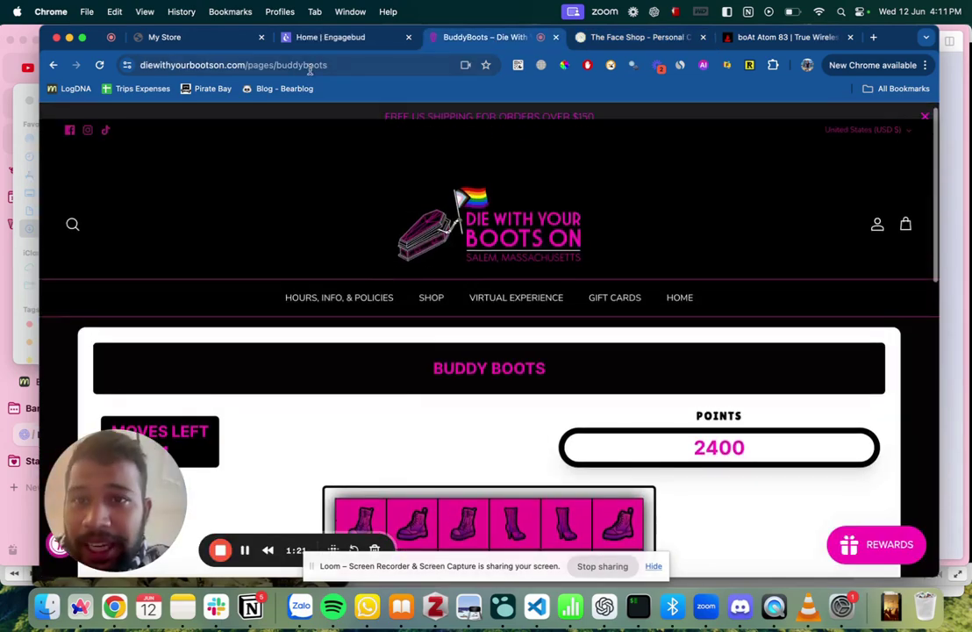
pyautogui.moveTo(165, 64); pyautogui.dragTo(348, 63)
pyautogui.moveTo(431, 242)
pyautogui.scroll(-2, 421, 319)
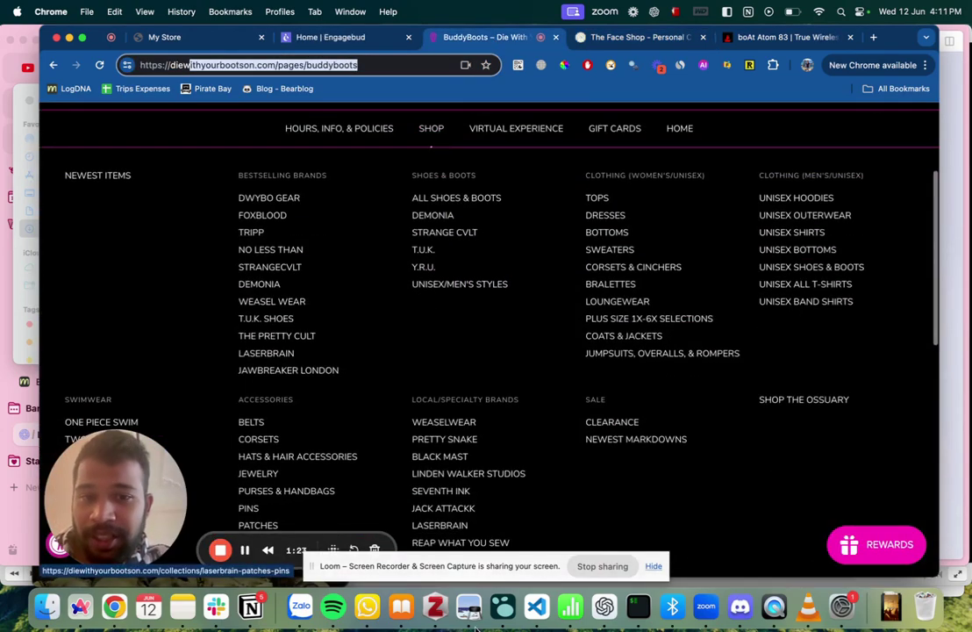
pyautogui.scroll(-1, 764, 526)
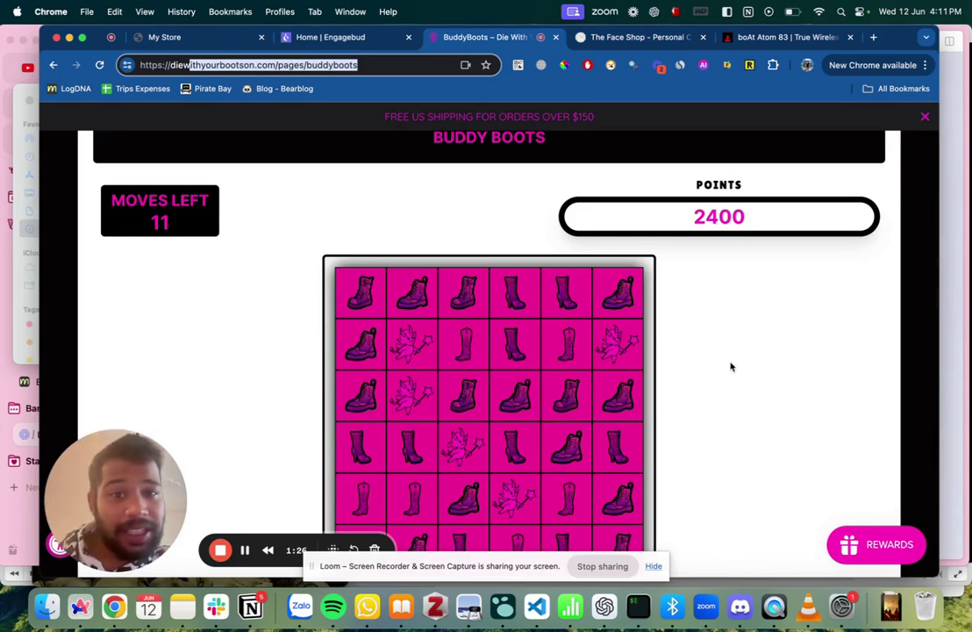
pyautogui.click(326, 36)
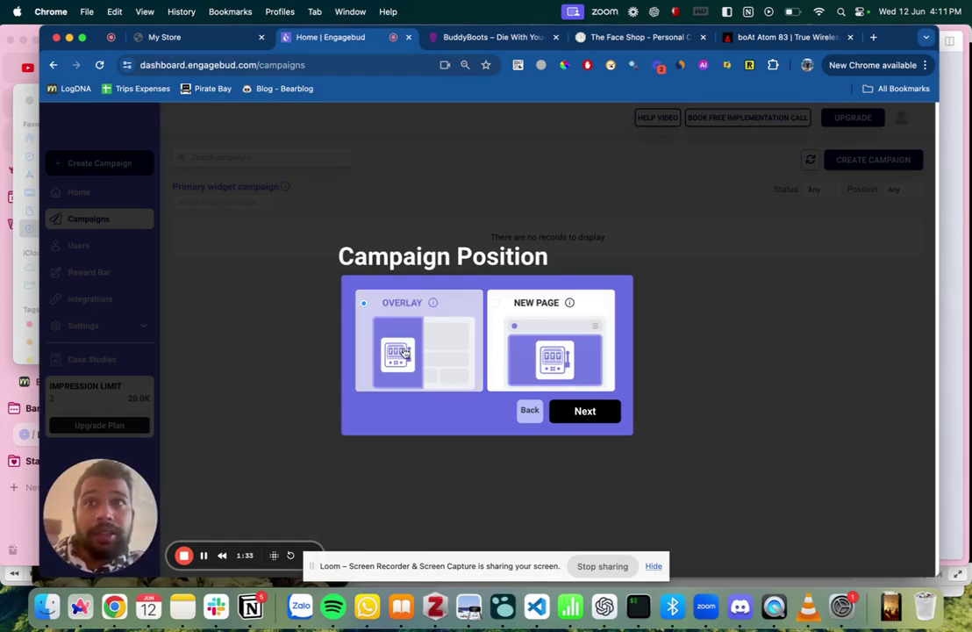
# Keep the Overlay position and rename the campaign to Candy Crush - Demo.
pyautogui.click(571, 414)
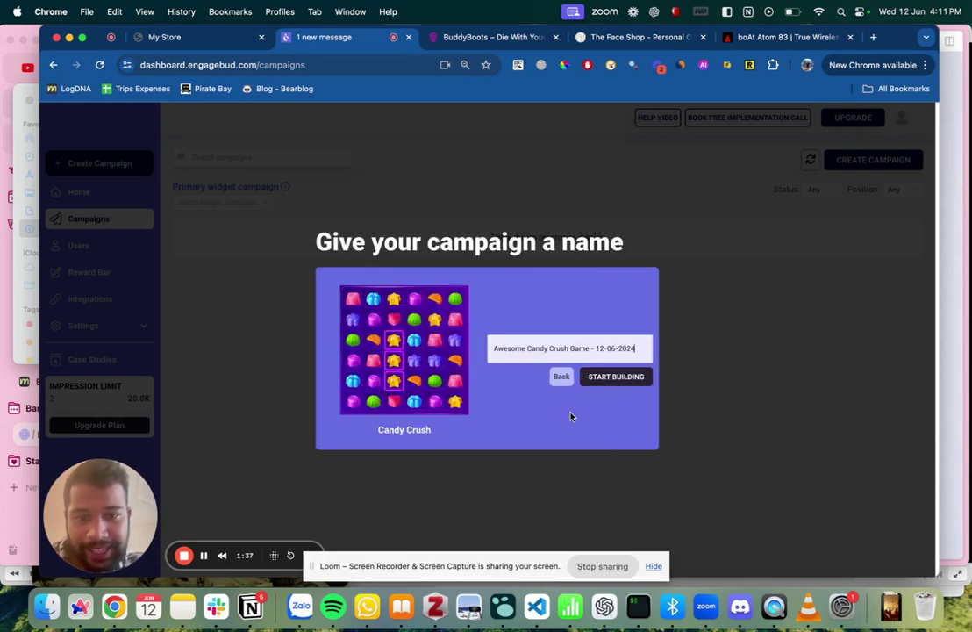
pyautogui.tripleClick(535, 350)
pyautogui.write('cand')
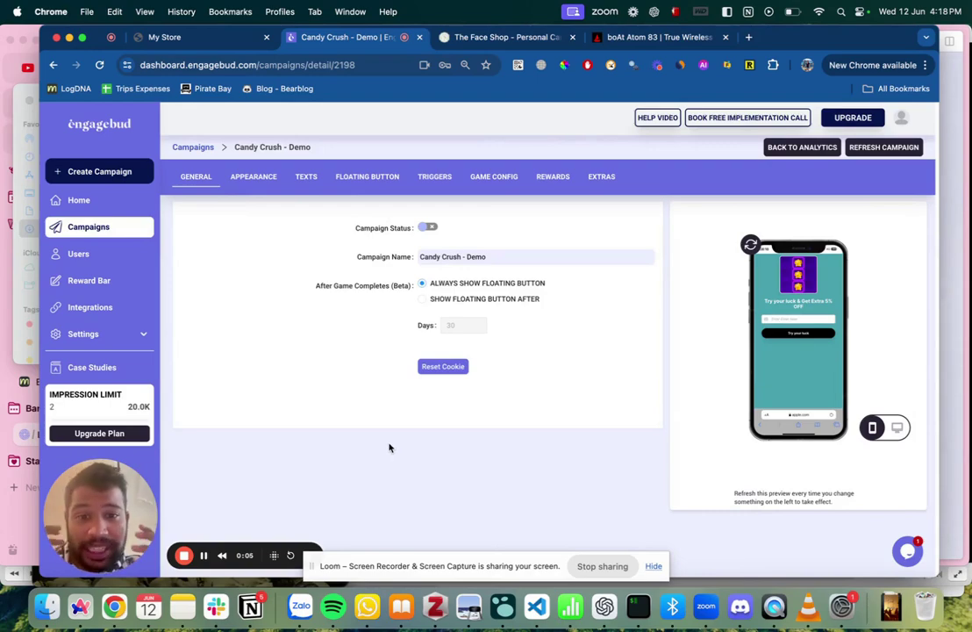
# Set the Appearance text colour to red e04848, save it, and refresh the phone preview.
pyautogui.click(244, 180)
pyautogui.scroll(-1, 300, 320)
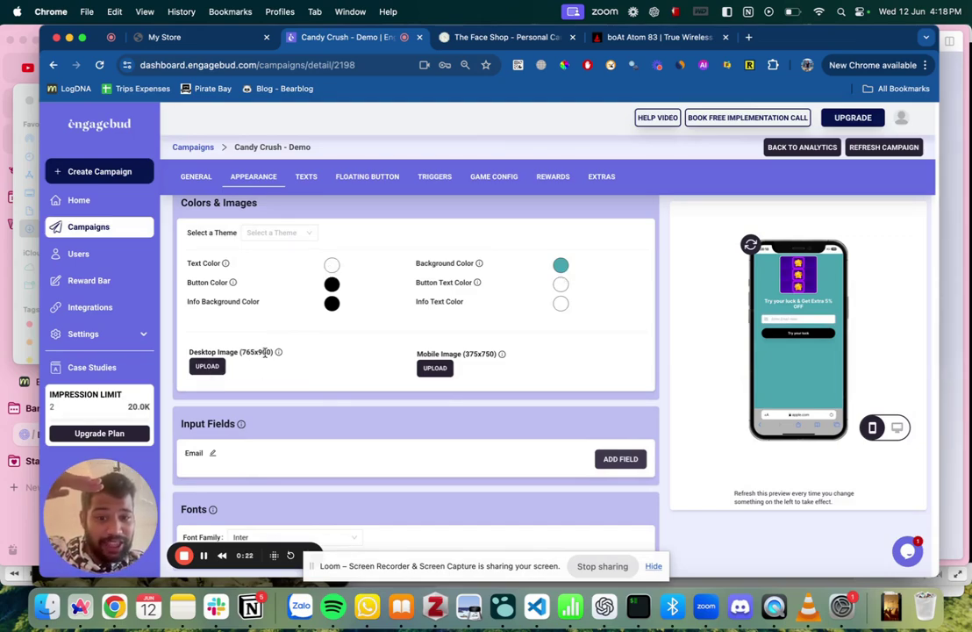
pyautogui.moveTo(242, 352); pyautogui.dragTo(262, 353)
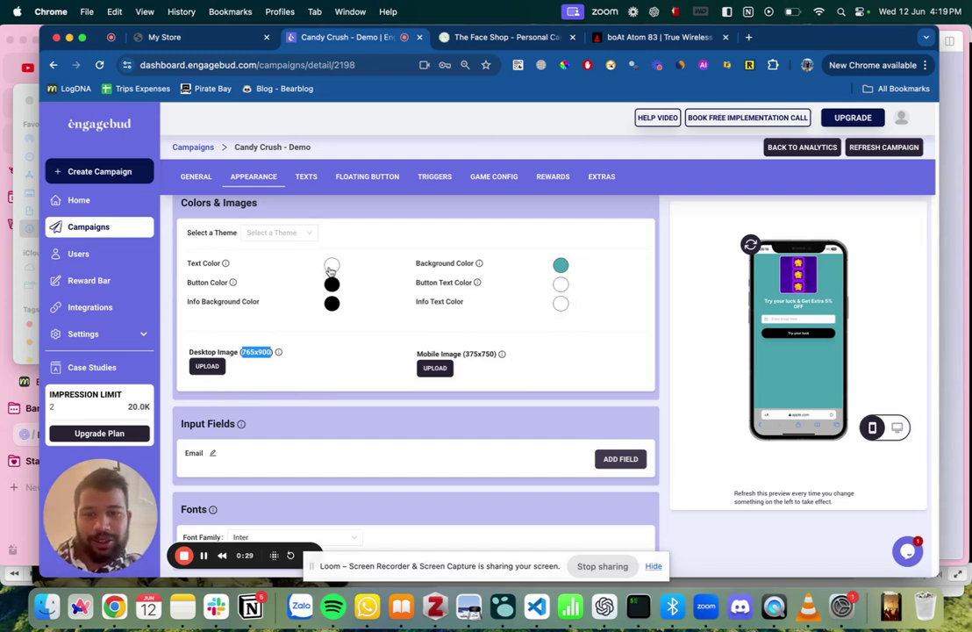
pyautogui.click(331, 266)
pyautogui.click(301, 305)
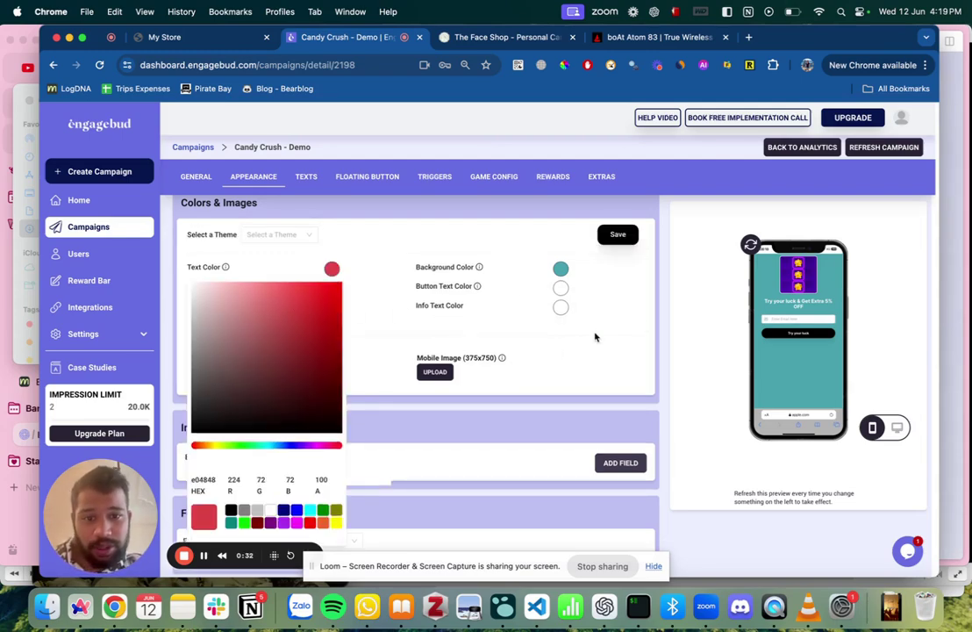
pyautogui.click(618, 235)
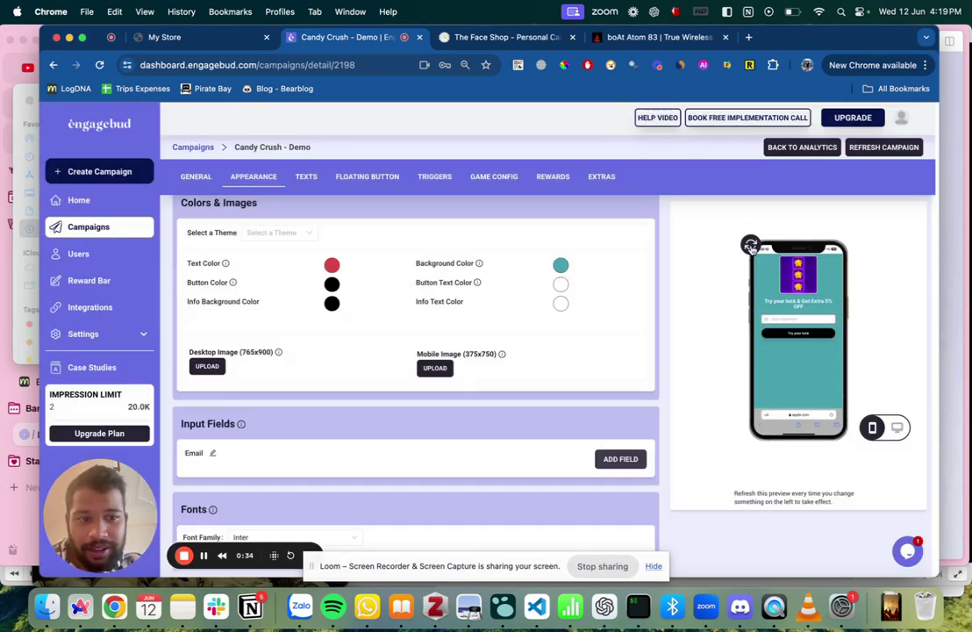
pyautogui.click(750, 245)
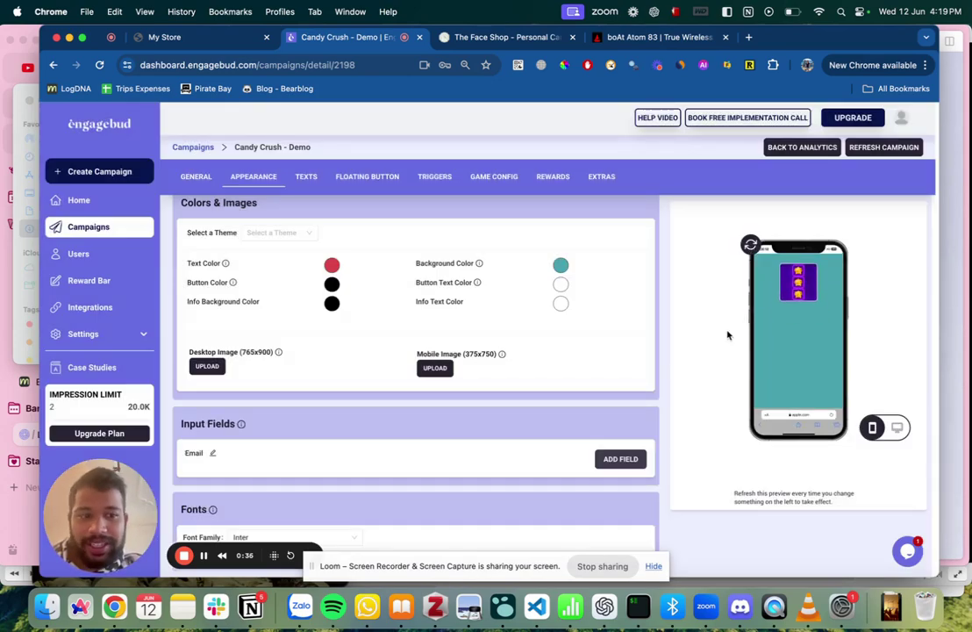
pyautogui.scroll(-2, 383, 363)
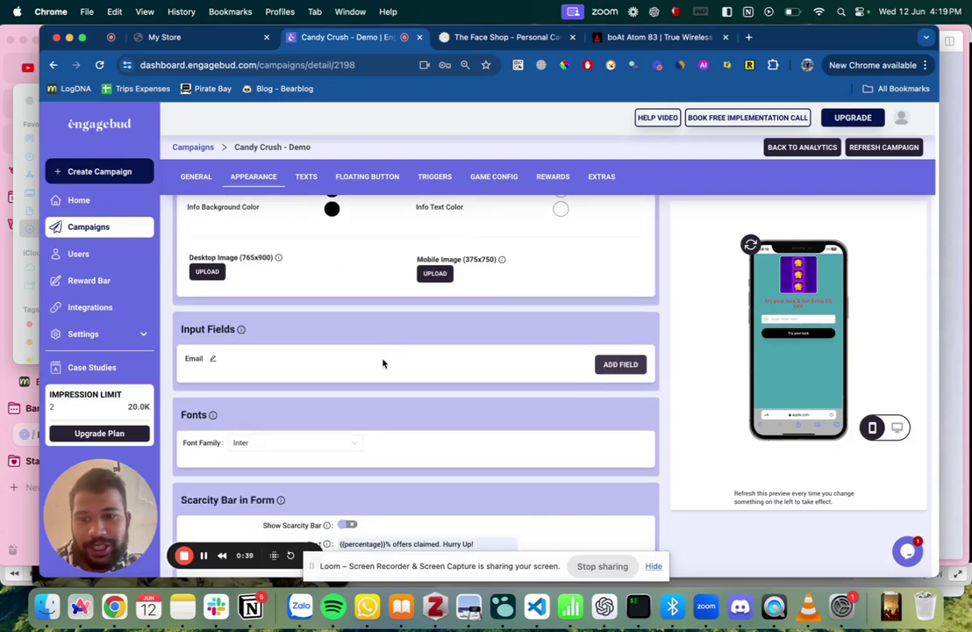
# Add a Phone input field to the form and save it.
pyautogui.click(611, 365)
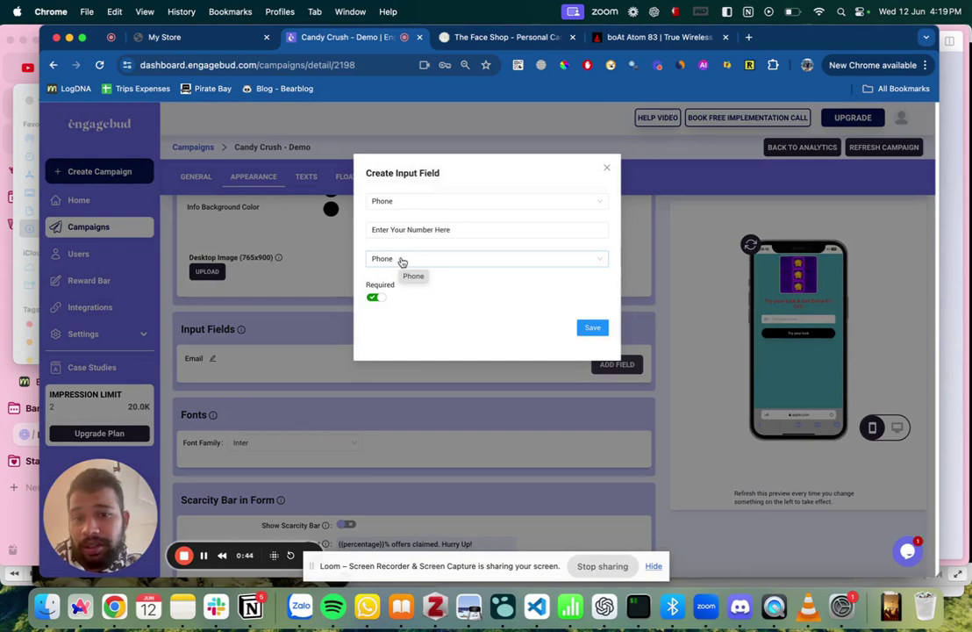
pyautogui.click(416, 205)
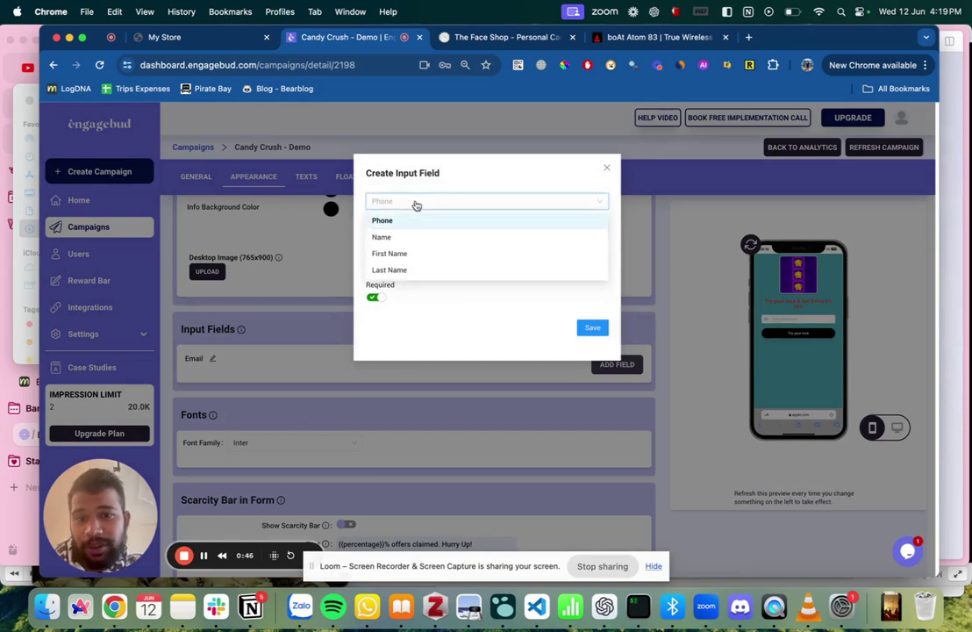
pyautogui.click(416, 205)
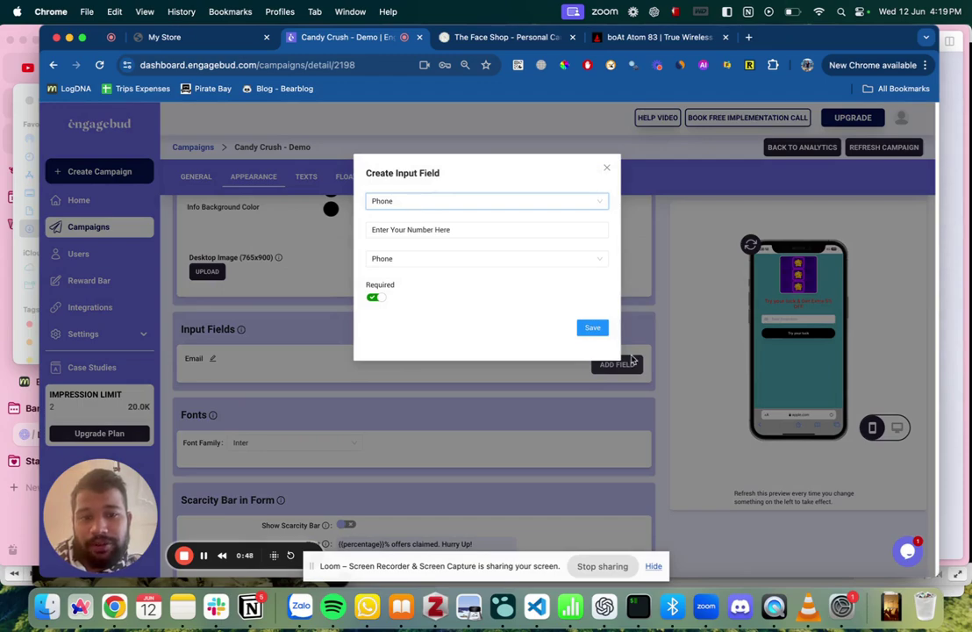
pyautogui.click(588, 330)
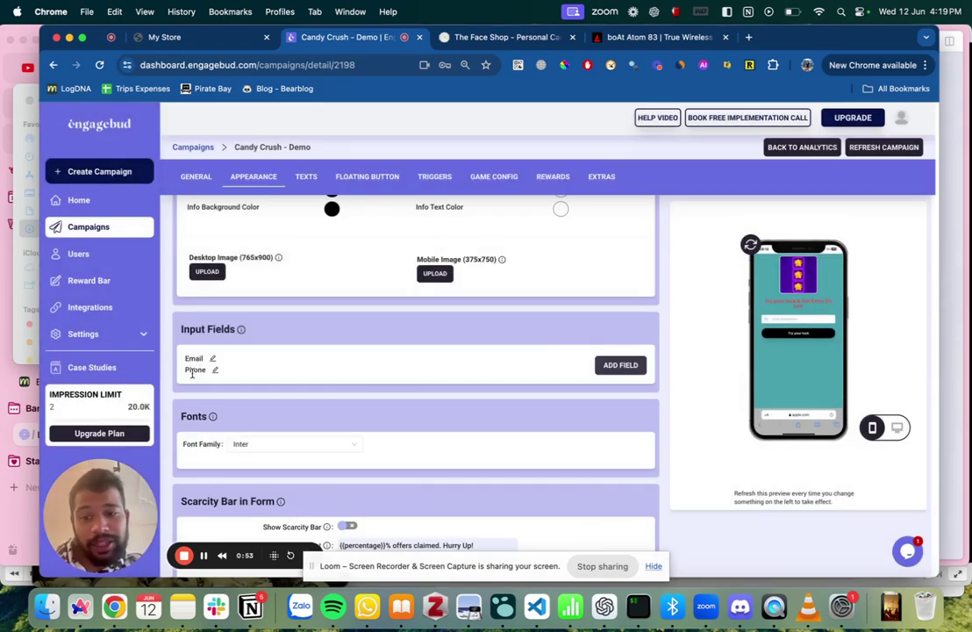
# Turn on the scarcity bar, save, and refresh the phone preview.
pyautogui.scroll(-2, 258, 413)
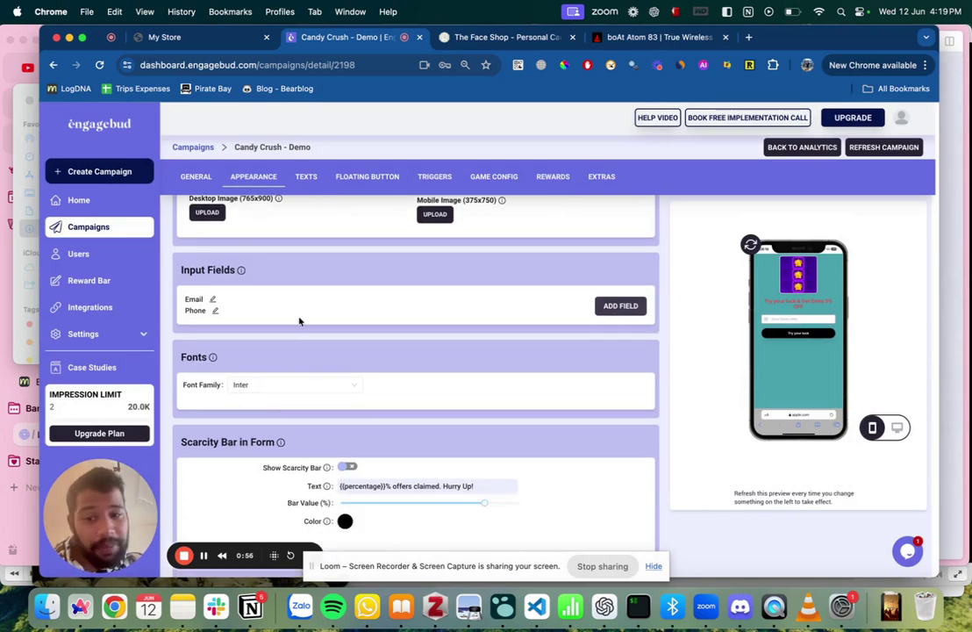
pyautogui.scroll(-1, 252, 371)
pyautogui.scroll(-1, 301, 377)
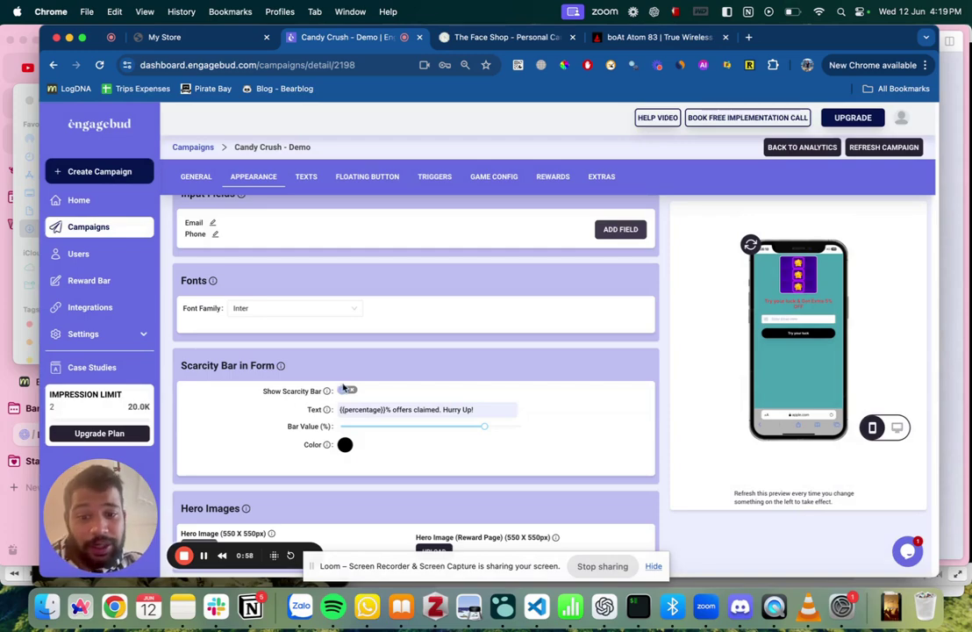
pyautogui.click(349, 391)
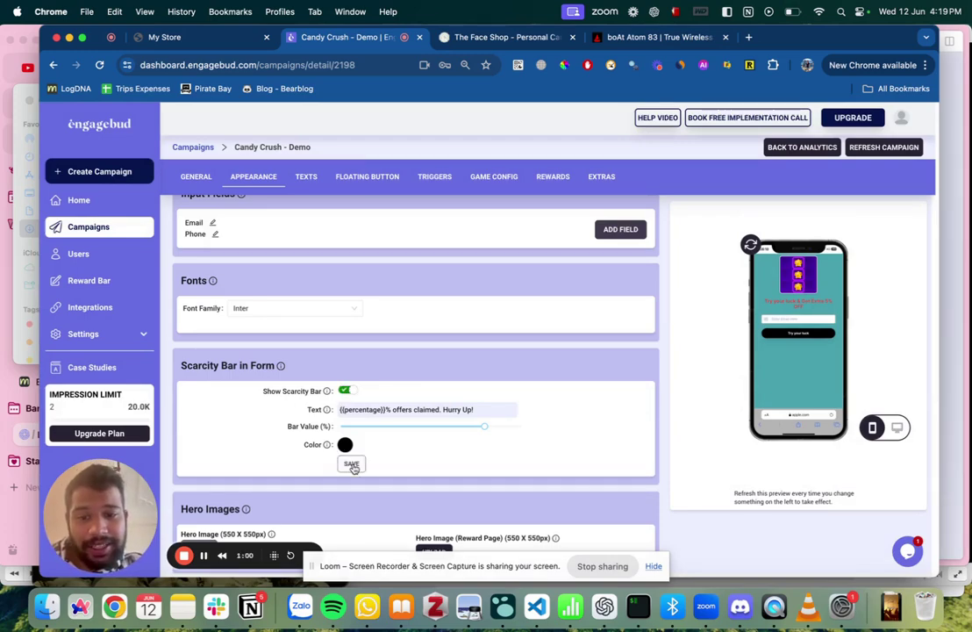
pyautogui.click(351, 463)
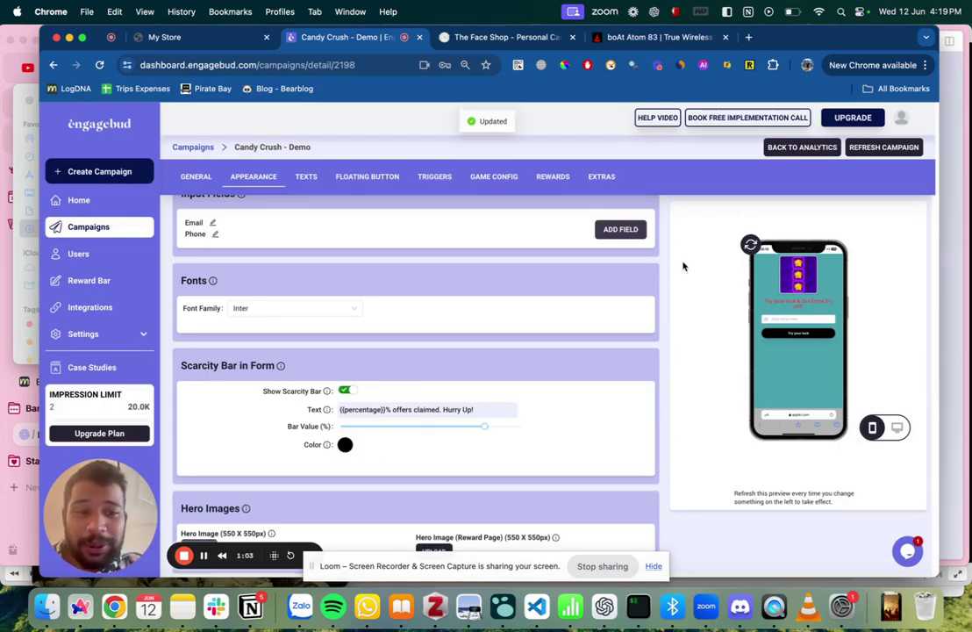
pyautogui.click(750, 244)
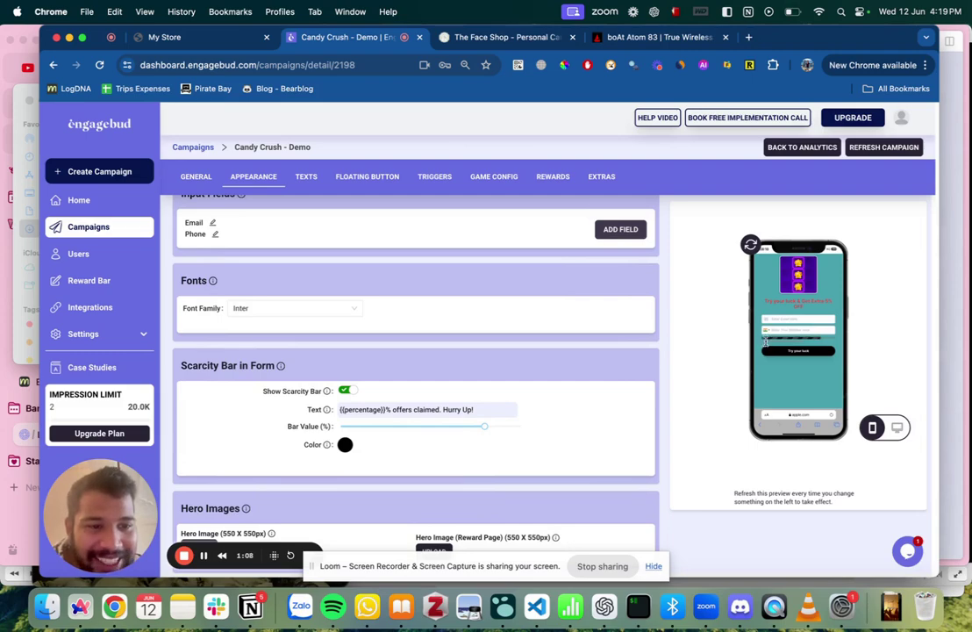
pyautogui.scroll(-1, 581, 410)
pyautogui.scroll(1, 581, 410)
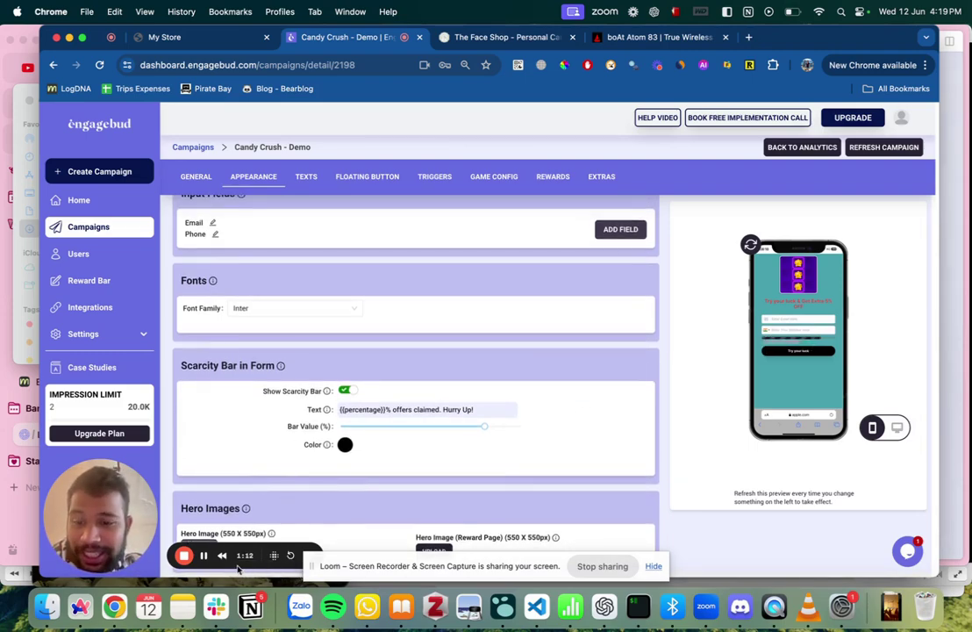
pyautogui.moveTo(241, 575); pyautogui.dragTo(539, 508)
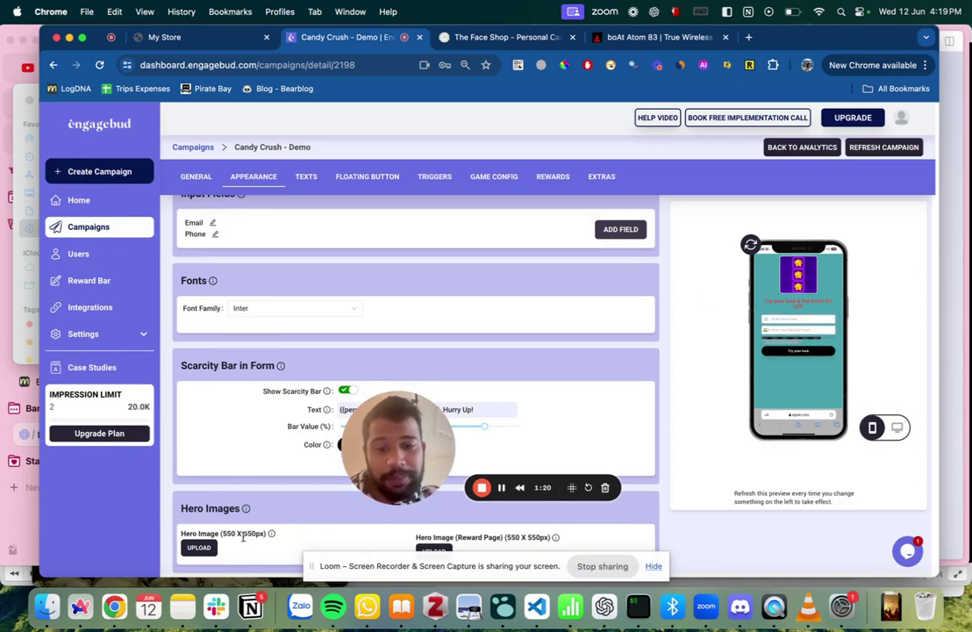
# Make the form title Extra 10% OFF, add subtitle 'This is subtitle', and save.
pyautogui.click(307, 177)
pyautogui.moveTo(390, 403); pyautogui.dragTo(93, 468)
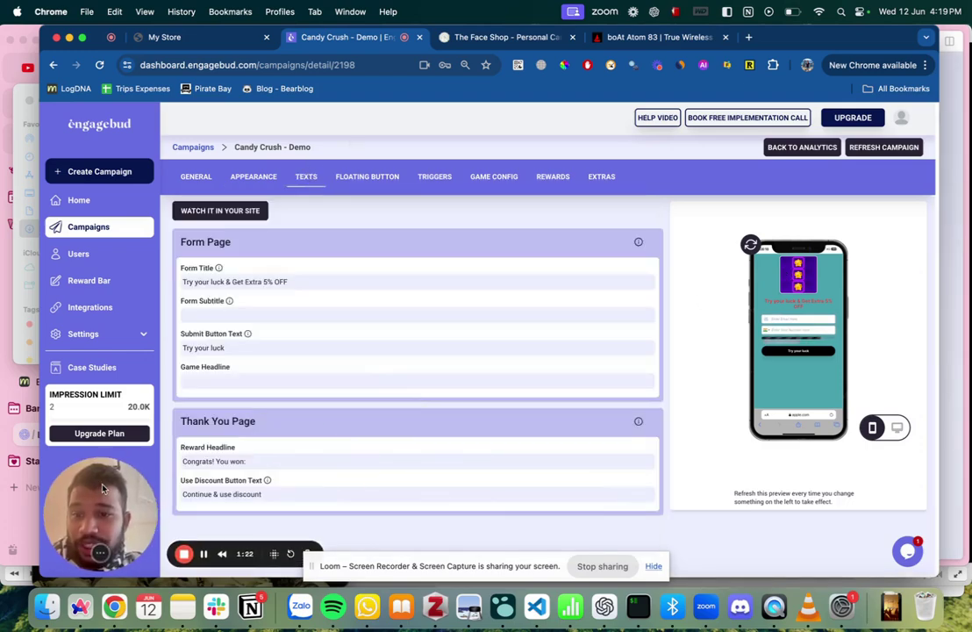
pyautogui.click(265, 282)
pyautogui.write('10')
pyautogui.click(258, 314)
pyautogui.write('This is subtitle')
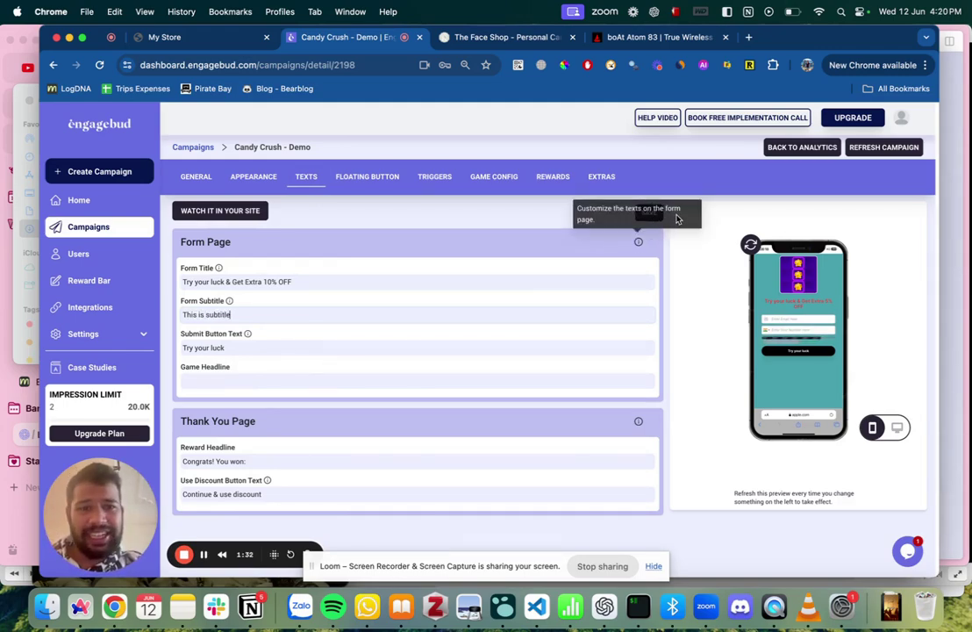
pyautogui.click(650, 214)
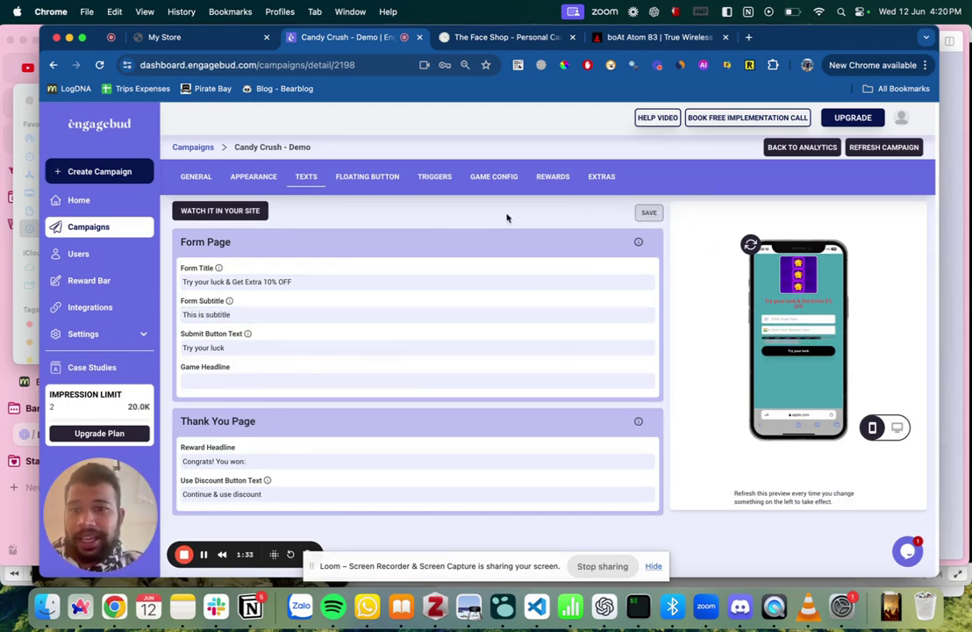
pyautogui.click(370, 179)
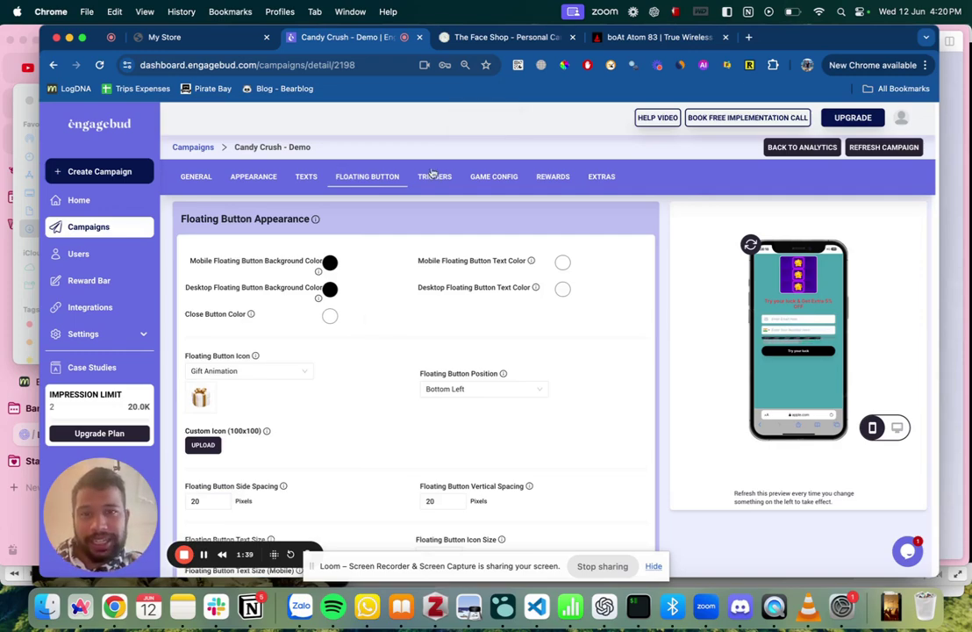
# Compare the Play and Win buttons on The Face Shop and boAt stores.
pyautogui.click(504, 37)
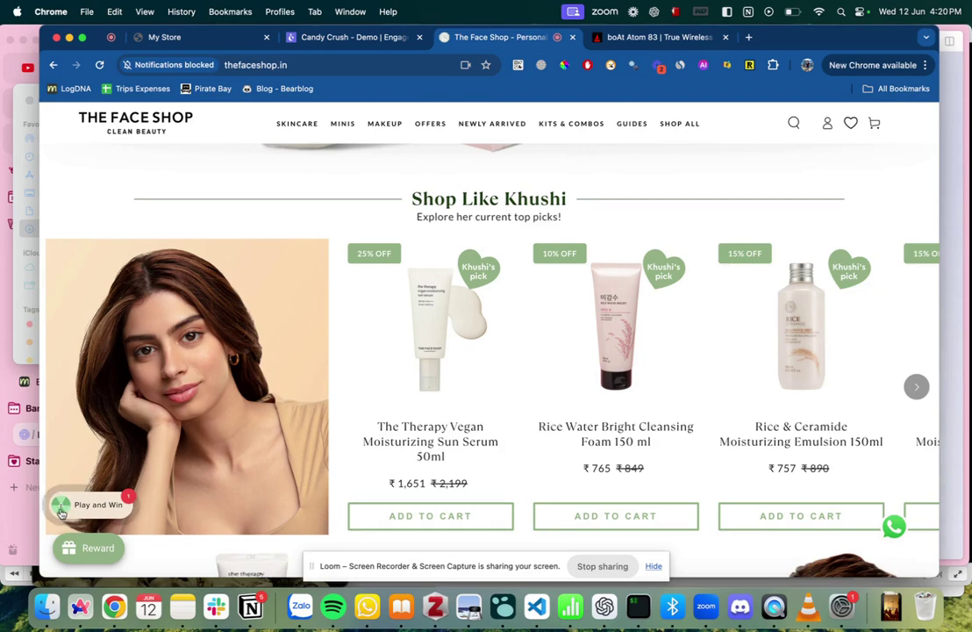
pyautogui.click(656, 37)
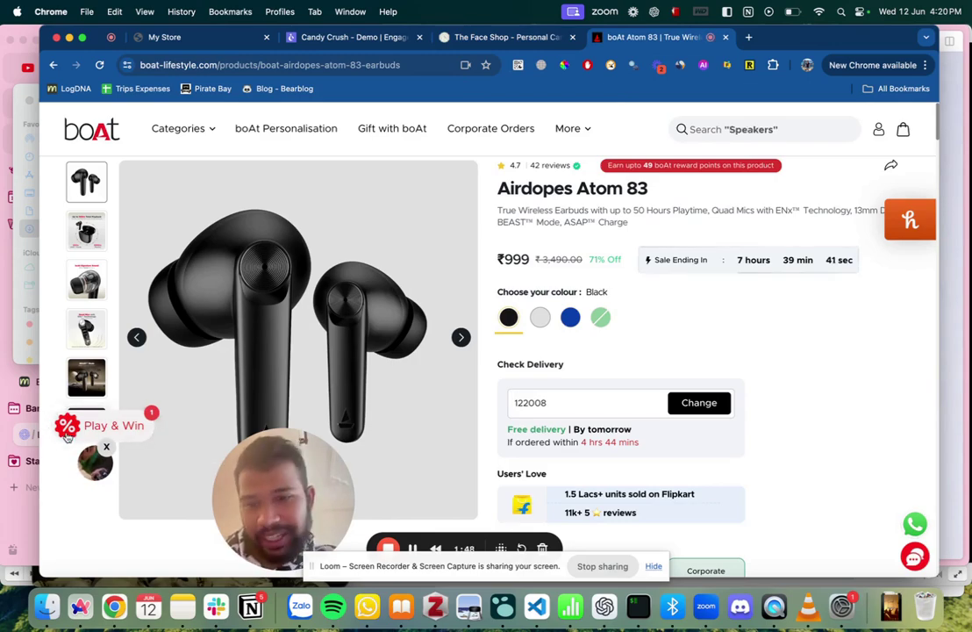
pyautogui.click(360, 38)
# Keep Gift Animation as the floating button icon.
pyautogui.scroll(-2, 303, 371)
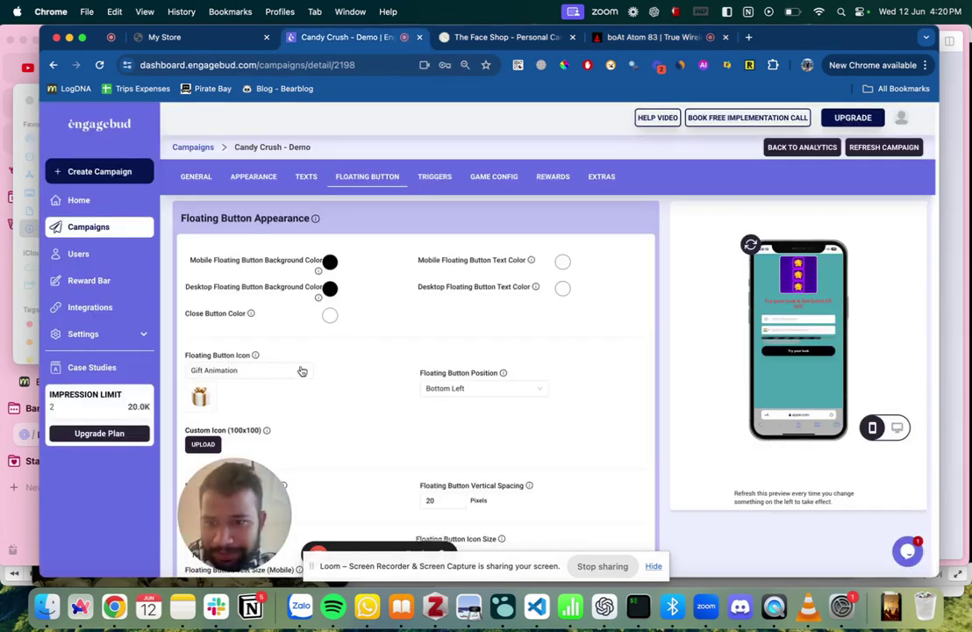
pyautogui.click(254, 298)
pyautogui.click(375, 338)
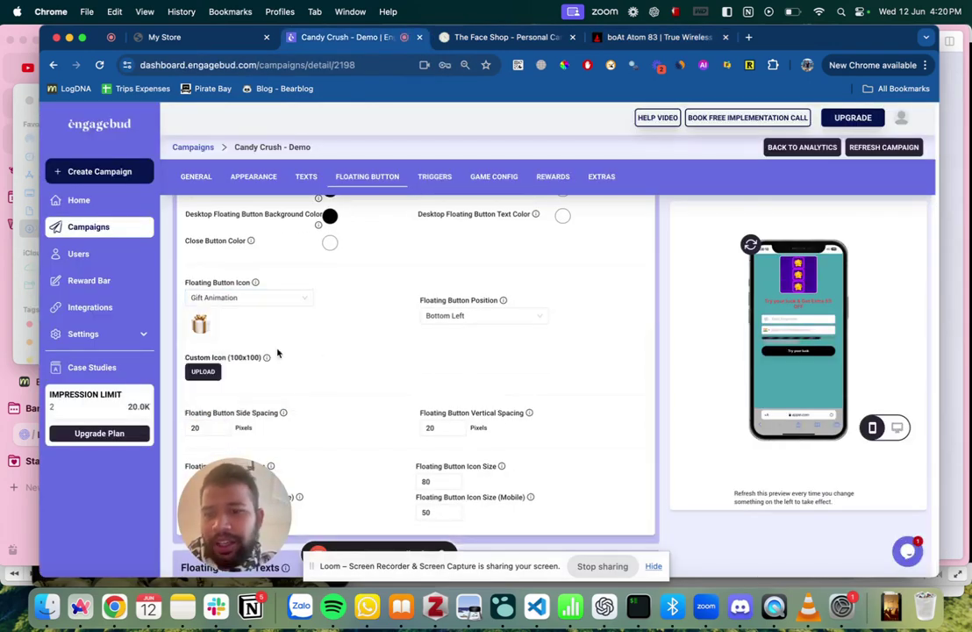
pyautogui.scroll(-2, 254, 373)
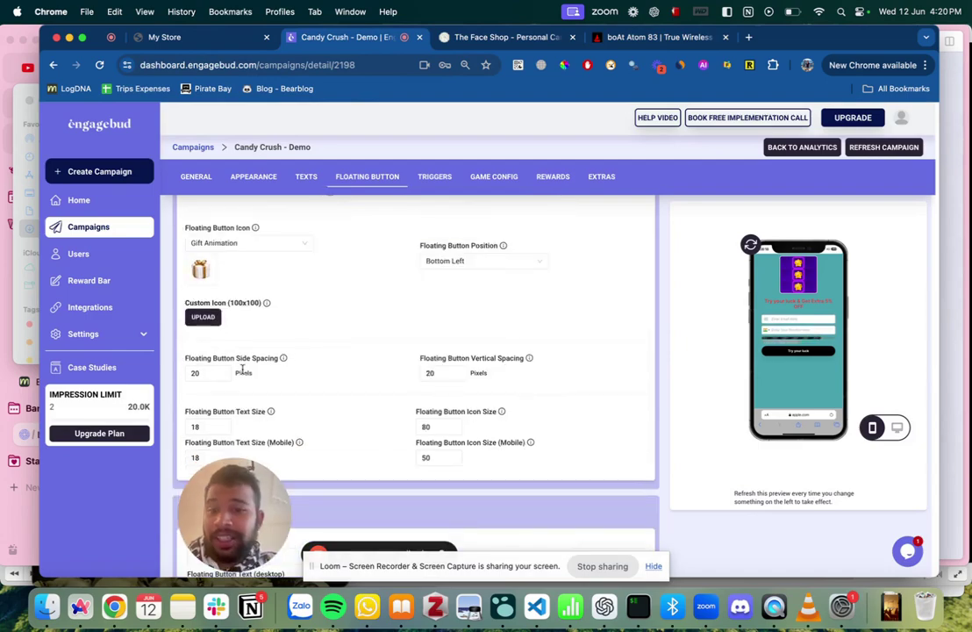
pyautogui.scroll(-2, 294, 374)
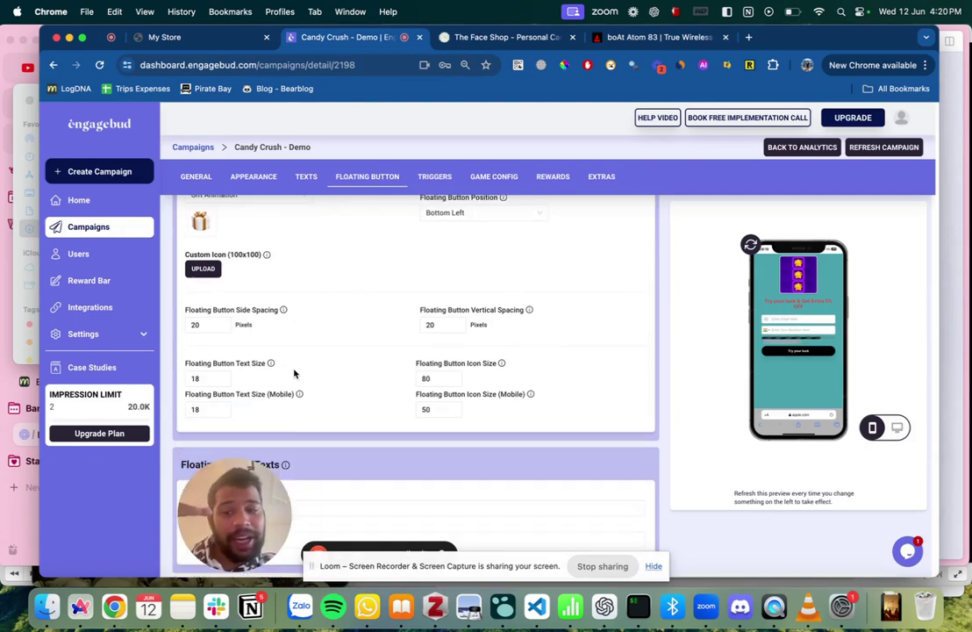
pyautogui.moveTo(250, 505); pyautogui.dragTo(417, 381)
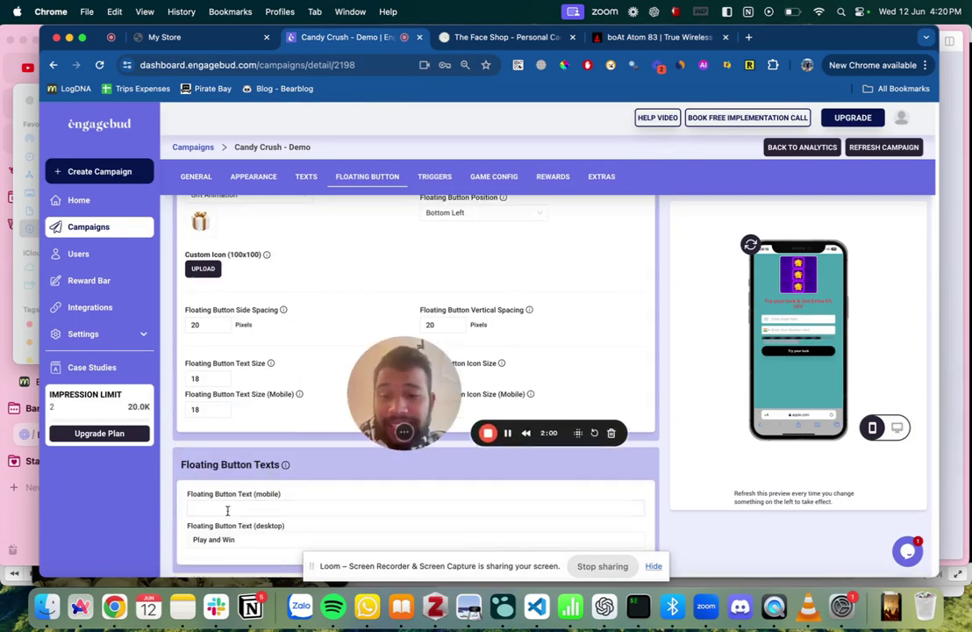
pyautogui.scroll(1, 321, 488)
pyautogui.scroll(3, 321, 488)
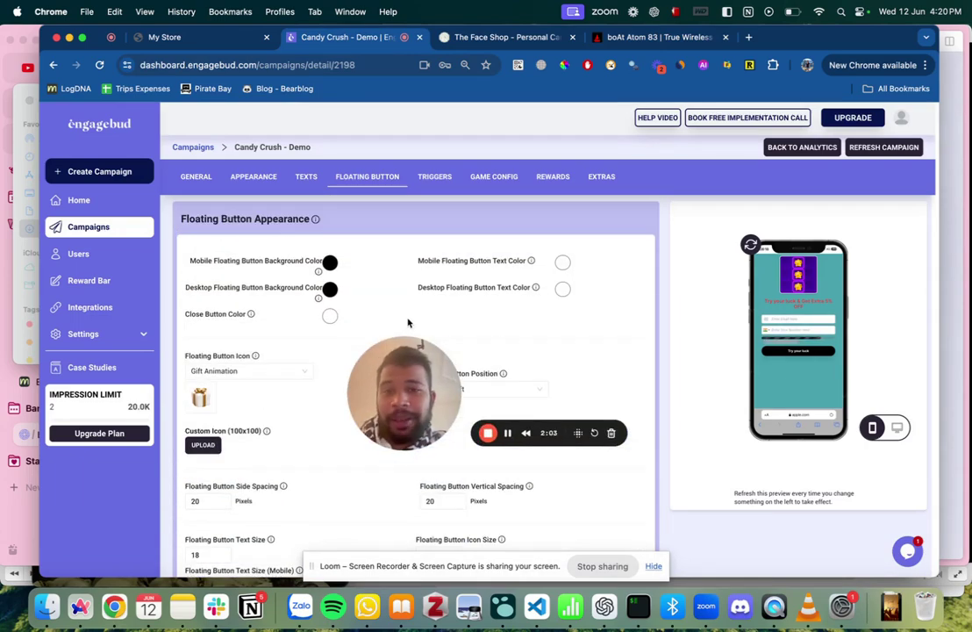
# Add a Not Contains 'cart' URL filter in the campaign triggers.
pyautogui.click(434, 177)
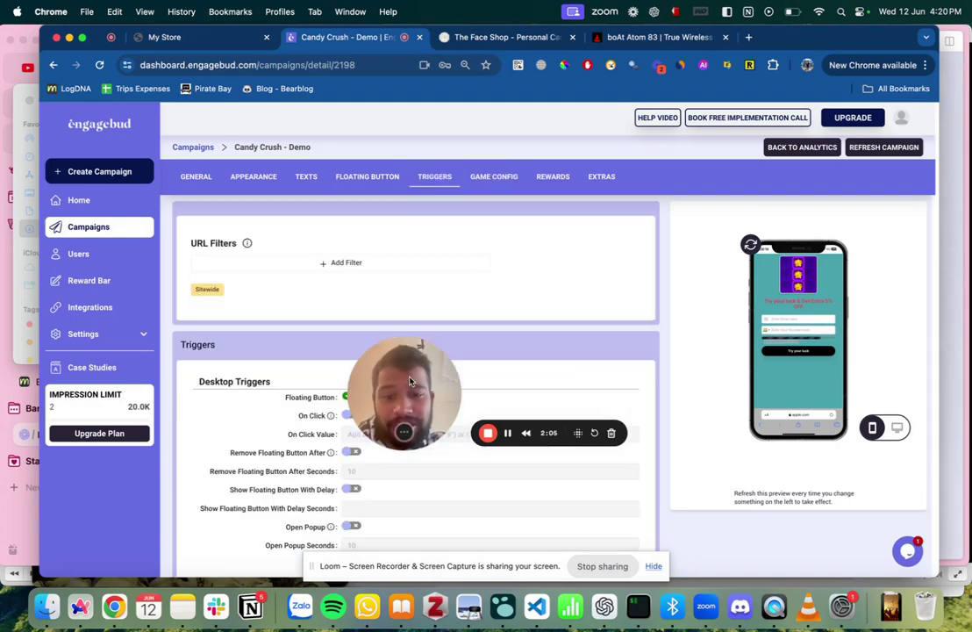
pyautogui.moveTo(406, 383); pyautogui.dragTo(108, 476)
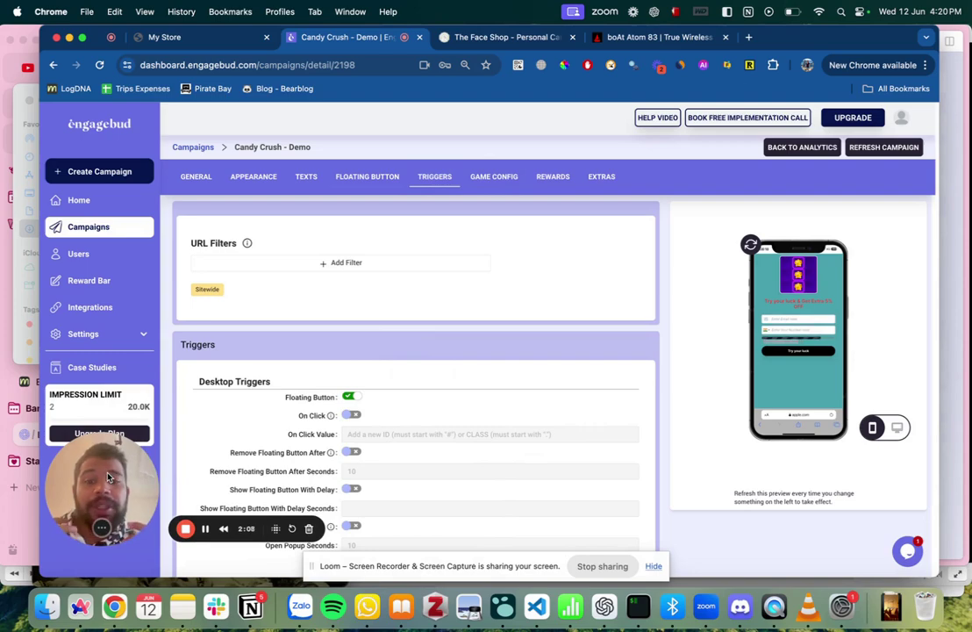
pyautogui.click(334, 265)
pyautogui.click(230, 264)
pyautogui.click(220, 298)
pyautogui.click(360, 263)
pyautogui.write('cart')
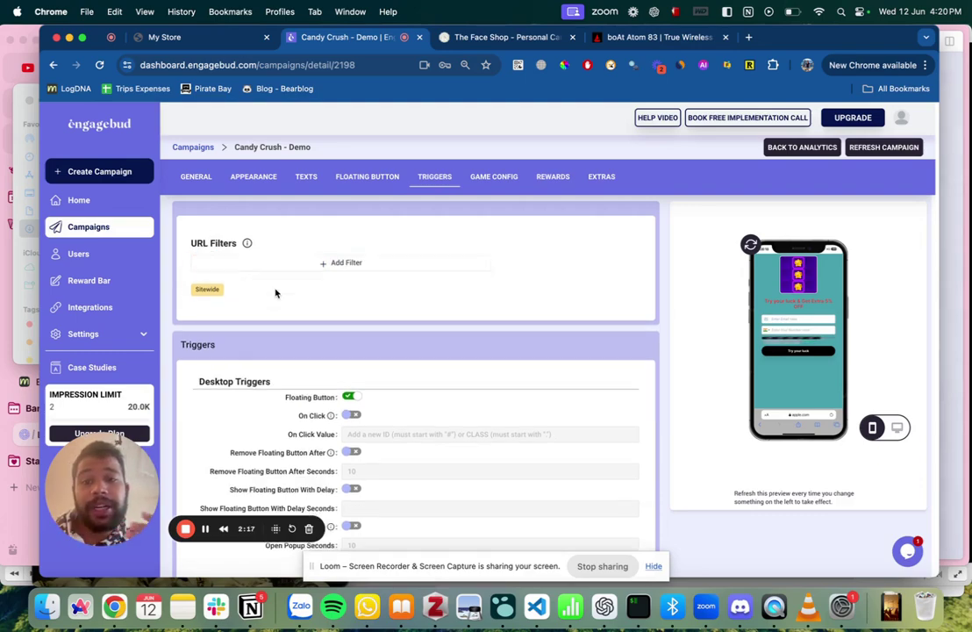
pyautogui.scroll(-5, 341, 322)
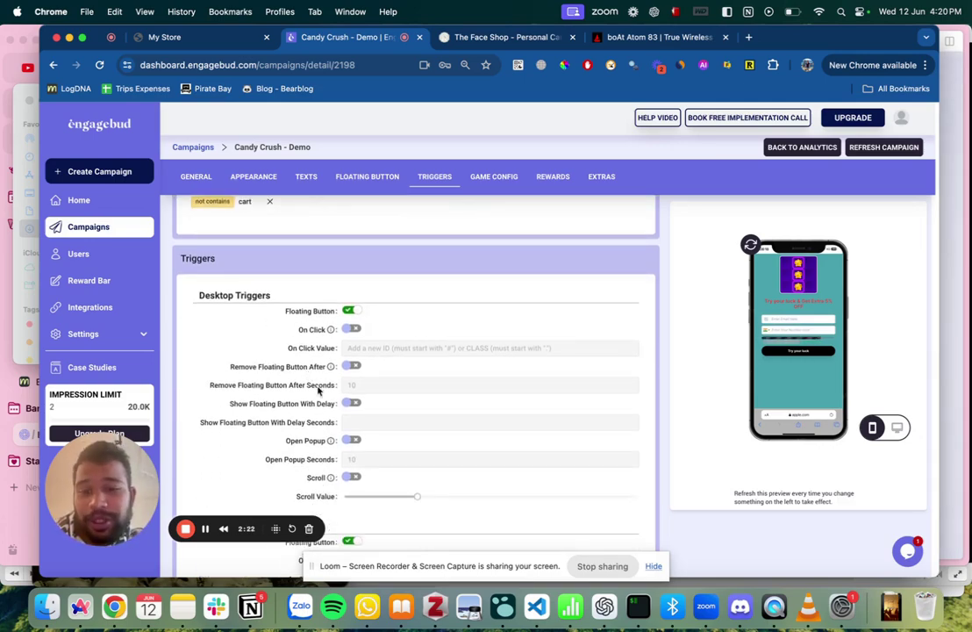
pyautogui.scroll(-3, 319, 391)
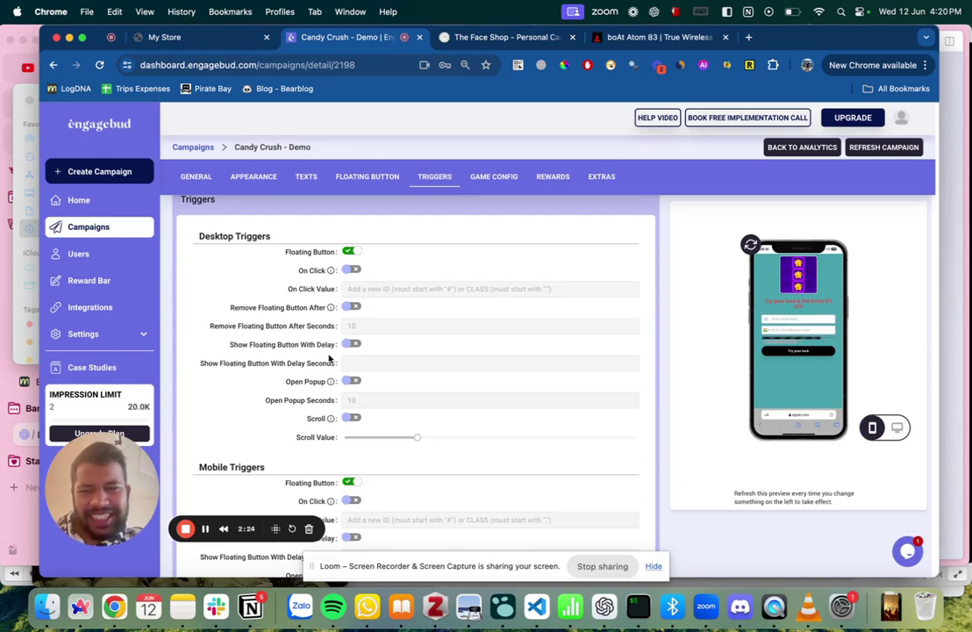
pyautogui.scroll(-5, 330, 356)
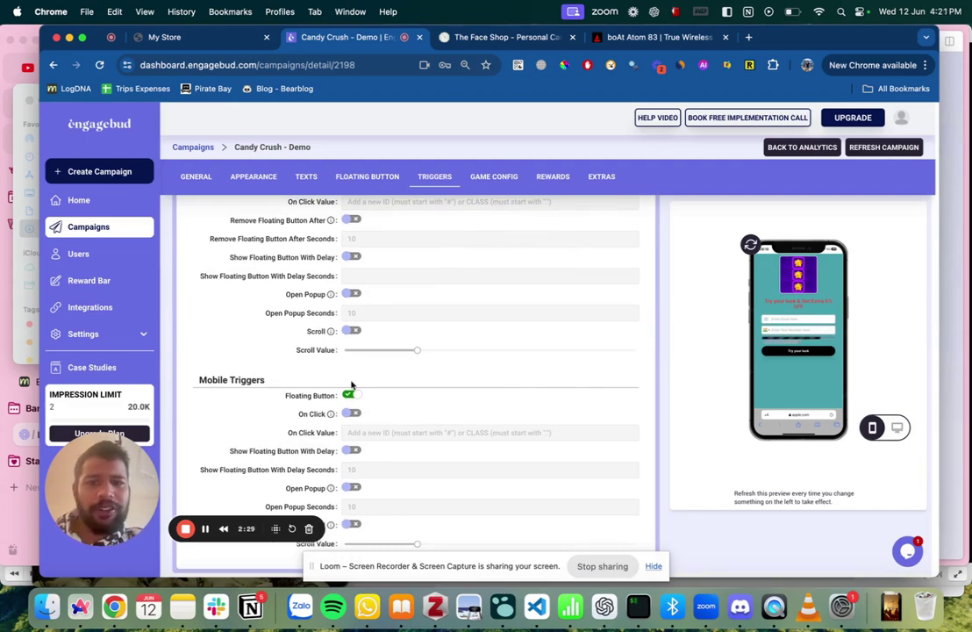
# Replace the chocolate candy tile with candy_crush_image.png from Downloads and save the sprite.
pyautogui.click(494, 177)
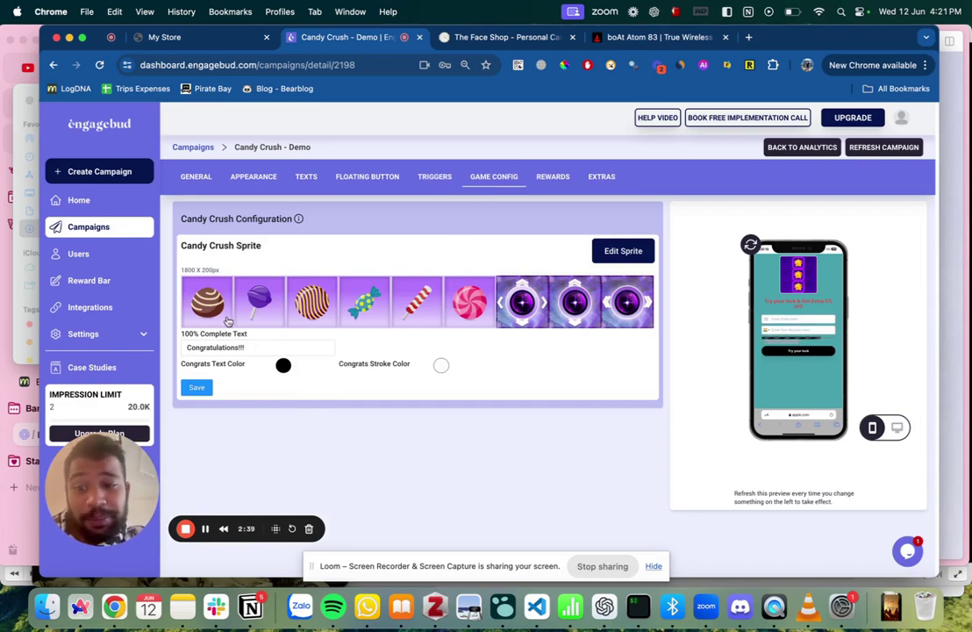
pyautogui.click(608, 252)
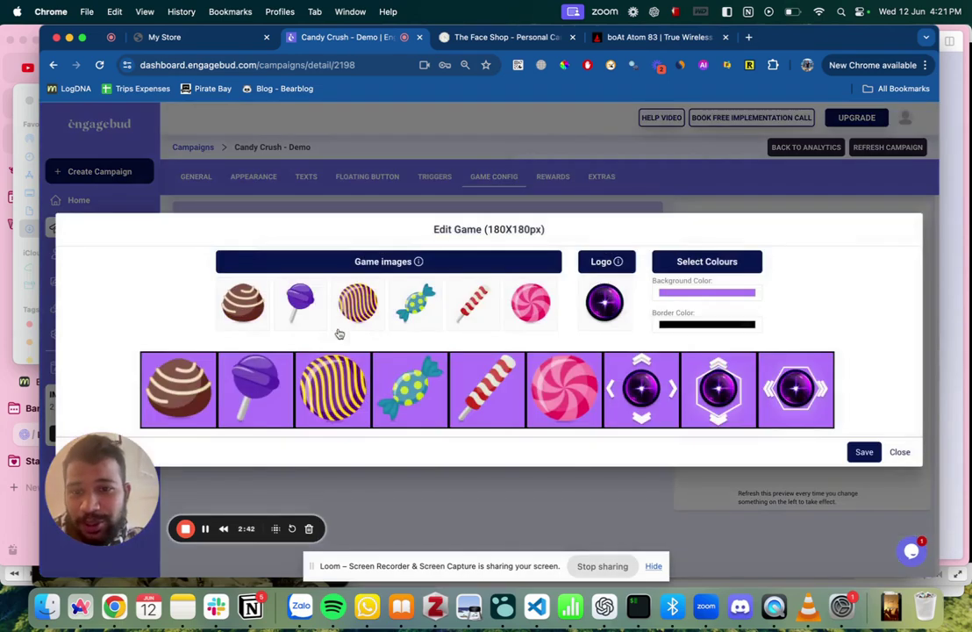
pyautogui.click(245, 304)
pyautogui.click(282, 258)
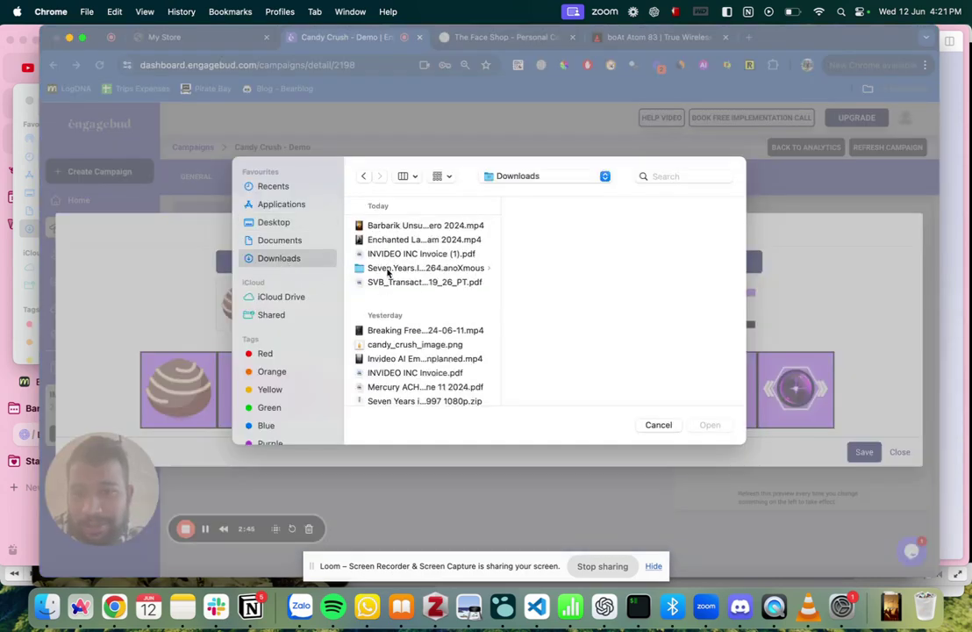
pyautogui.click(393, 345)
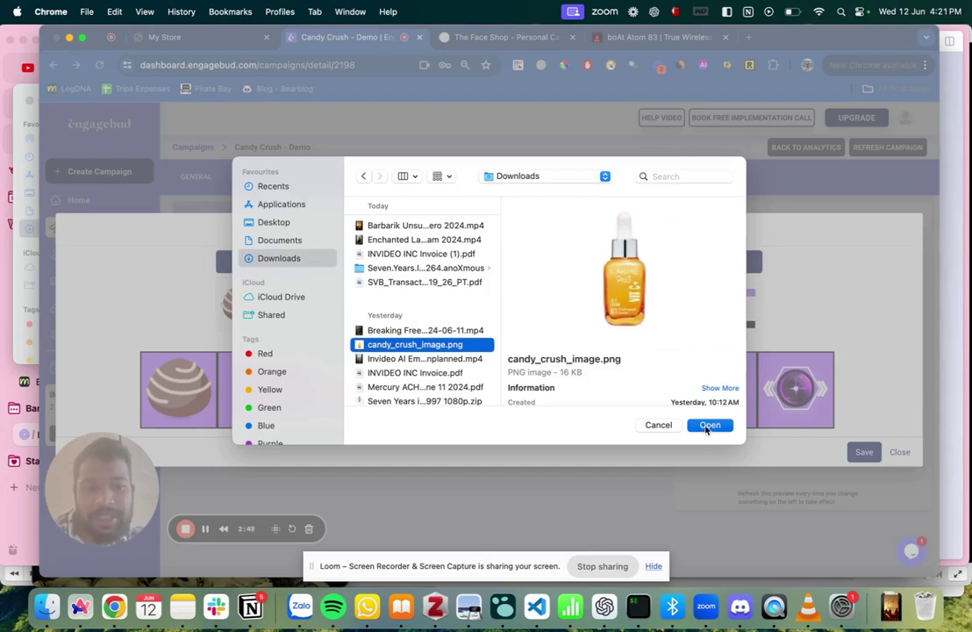
pyautogui.click(707, 425)
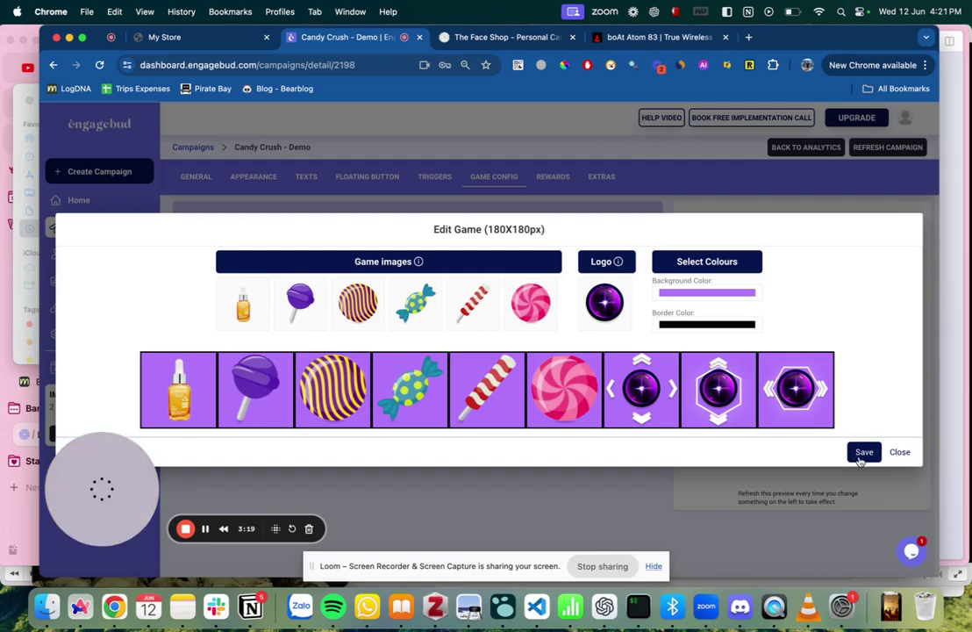
pyautogui.click(864, 453)
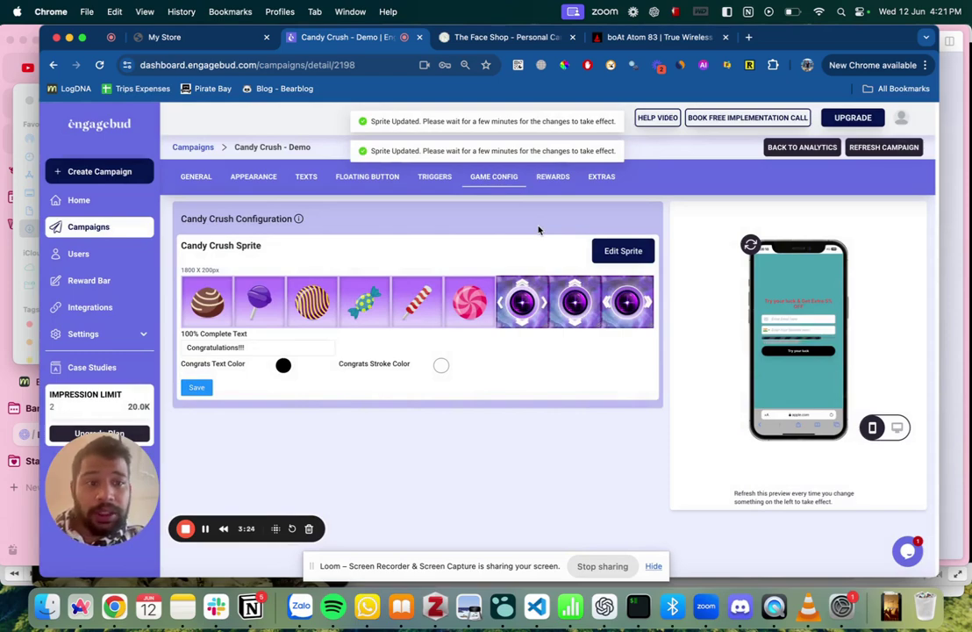
# Refresh Candy Crush - Demo and list all rewards: 15% OFF above 1500, 10% OFF, 5% OFF final.
pyautogui.click(889, 147)
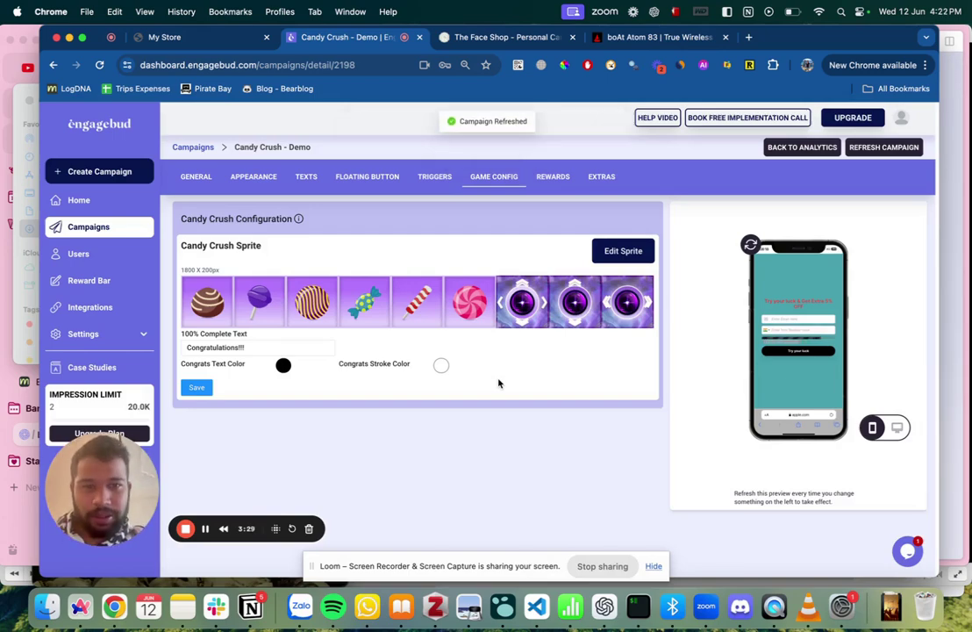
pyautogui.click(554, 178)
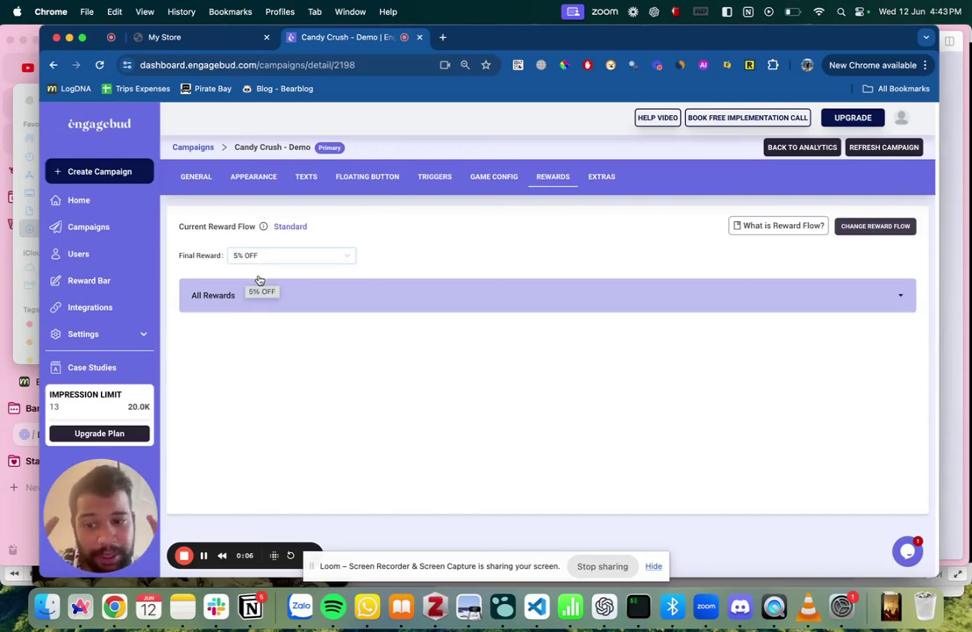
pyautogui.click(308, 301)
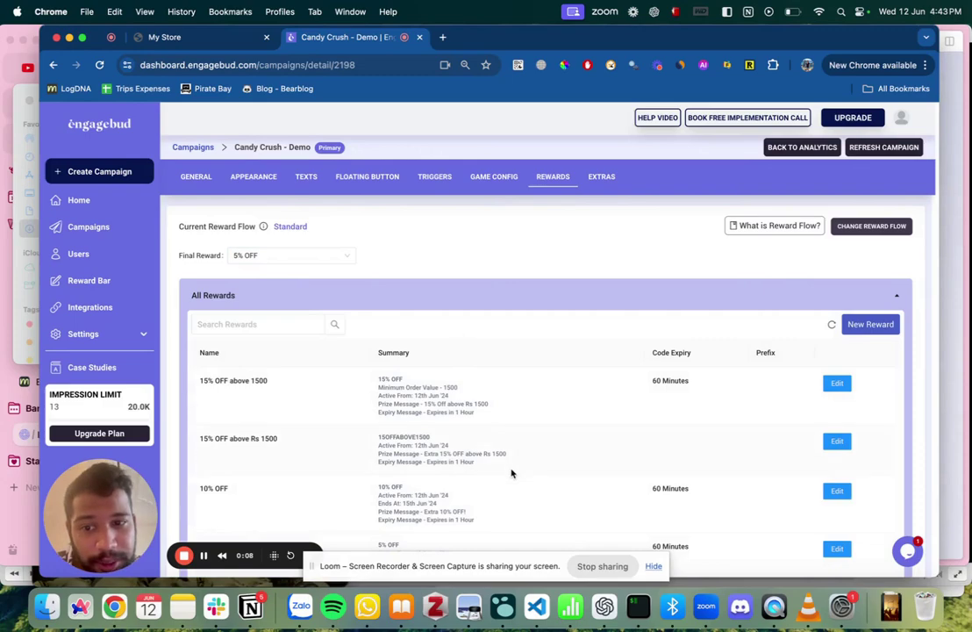
pyautogui.scroll(-2, 512, 474)
pyautogui.scroll(2, 550, 380)
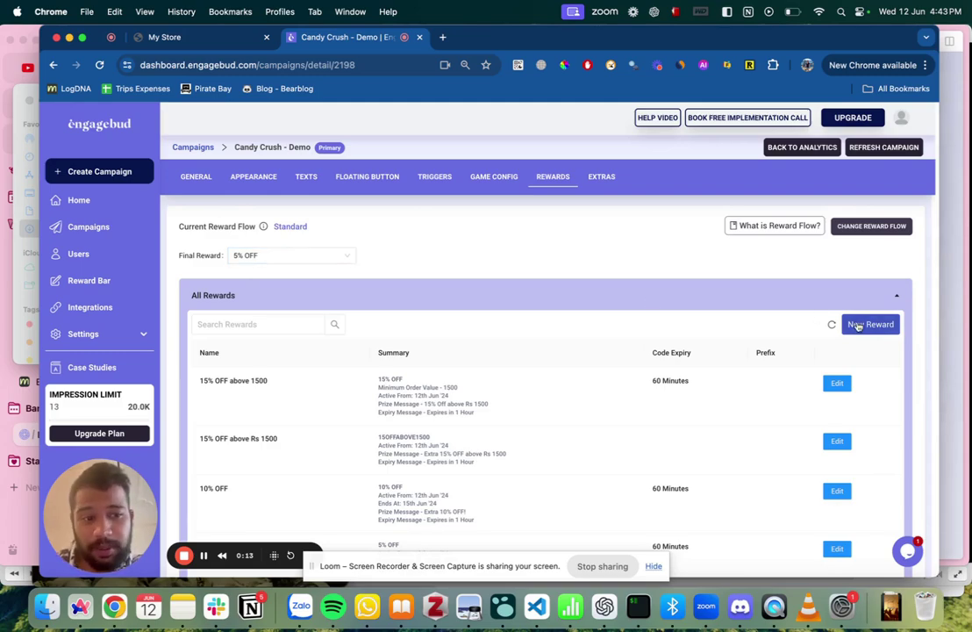
# Start a new reward, briefly trying a simple reward type before keeping Dynamic Reward.
pyautogui.click(868, 325)
pyautogui.click(365, 175)
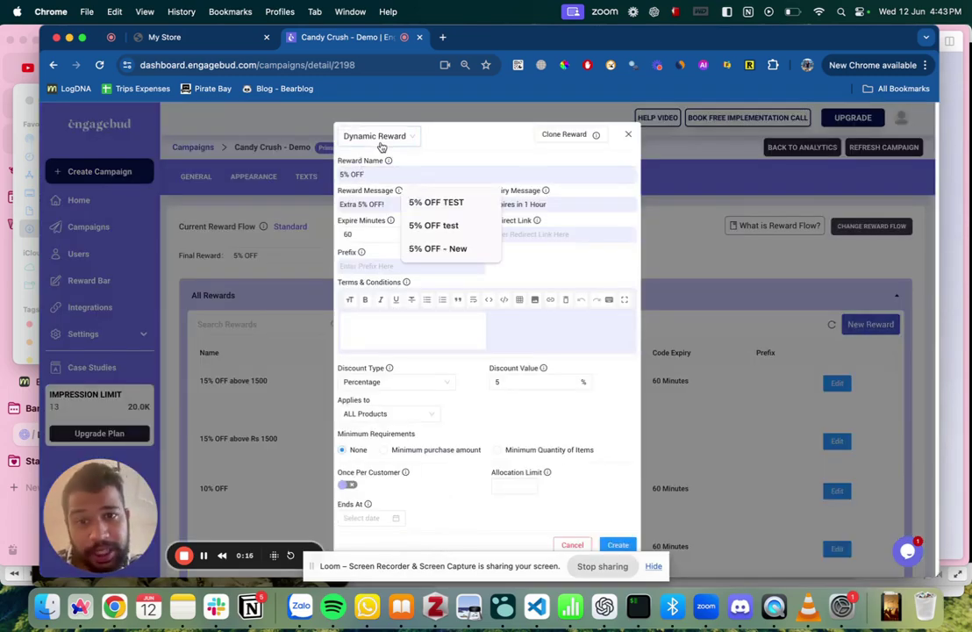
pyautogui.click(386, 138)
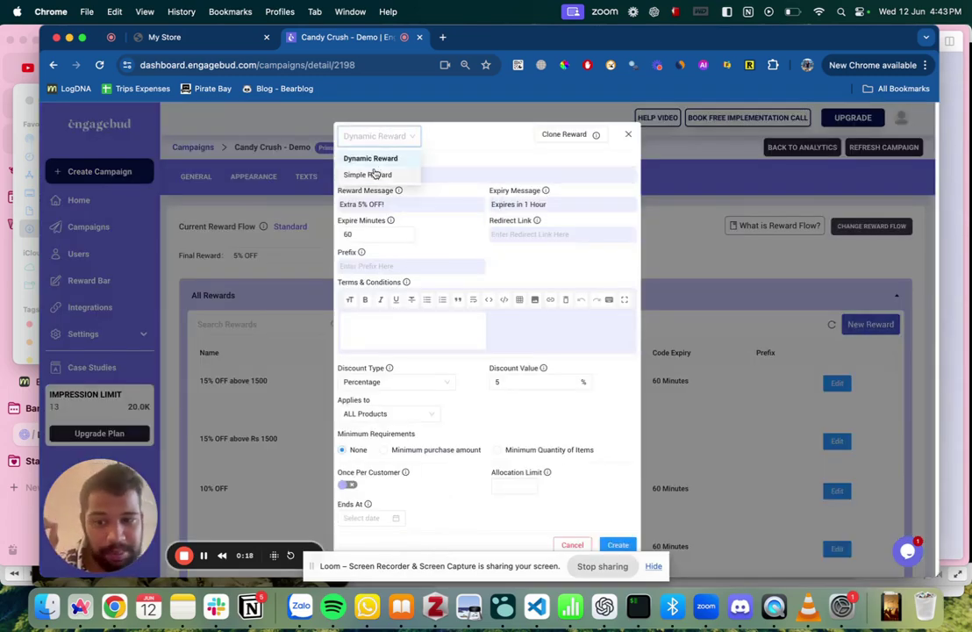
pyautogui.click(374, 175)
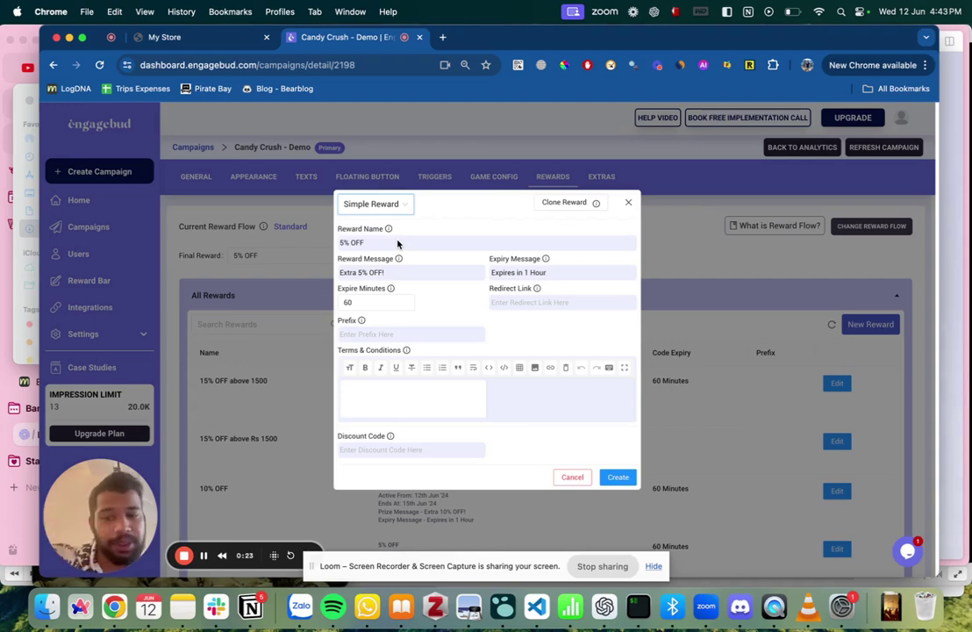
pyautogui.click(389, 451)
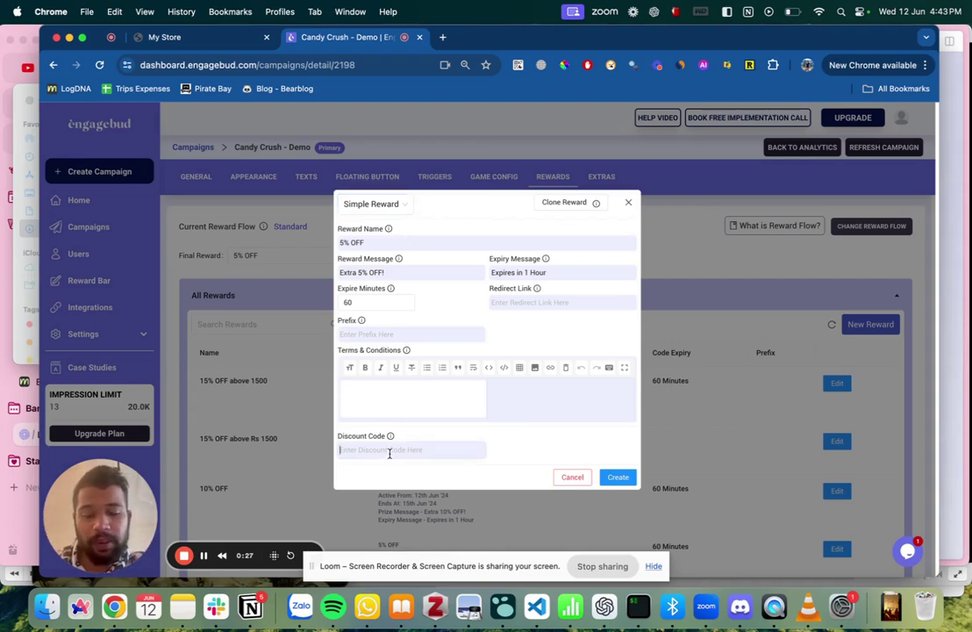
pyautogui.write('100FF')
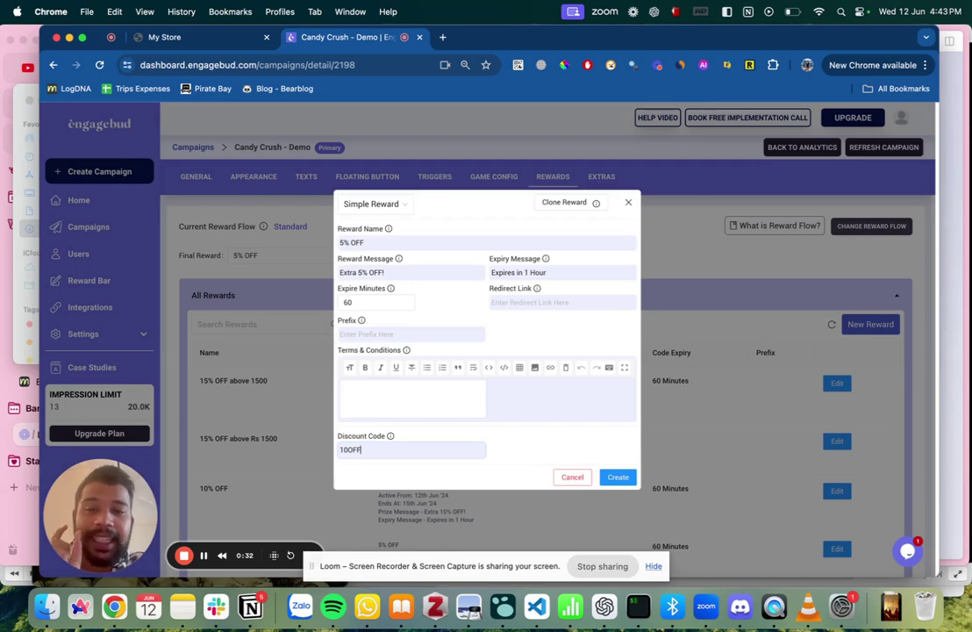
pyautogui.click(373, 204)
pyautogui.click(382, 224)
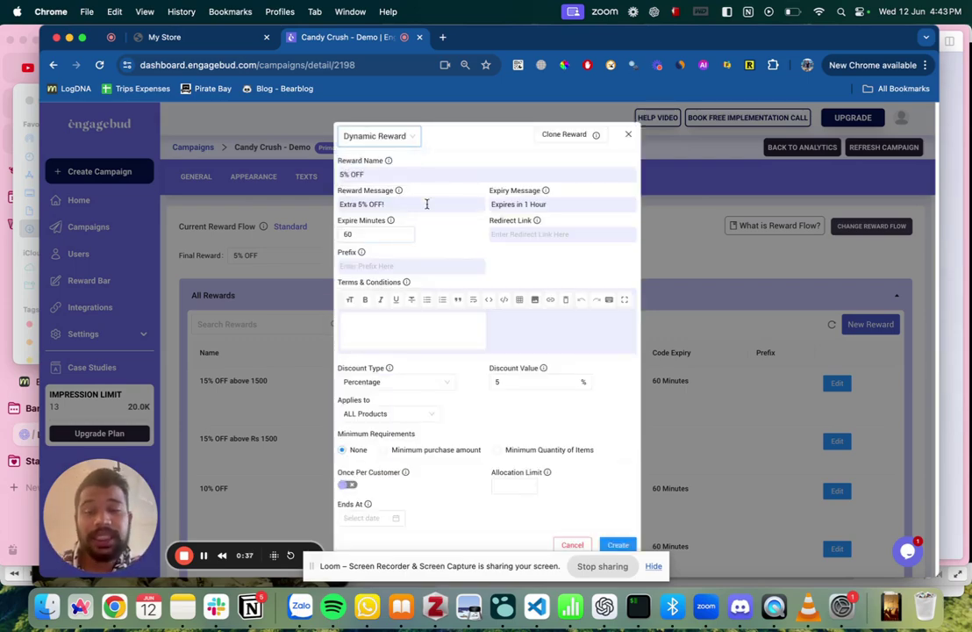
# Name the reward '10% OFF - Final', with message '10% OFF!' and redirect link '/'.
pyautogui.click(349, 175)
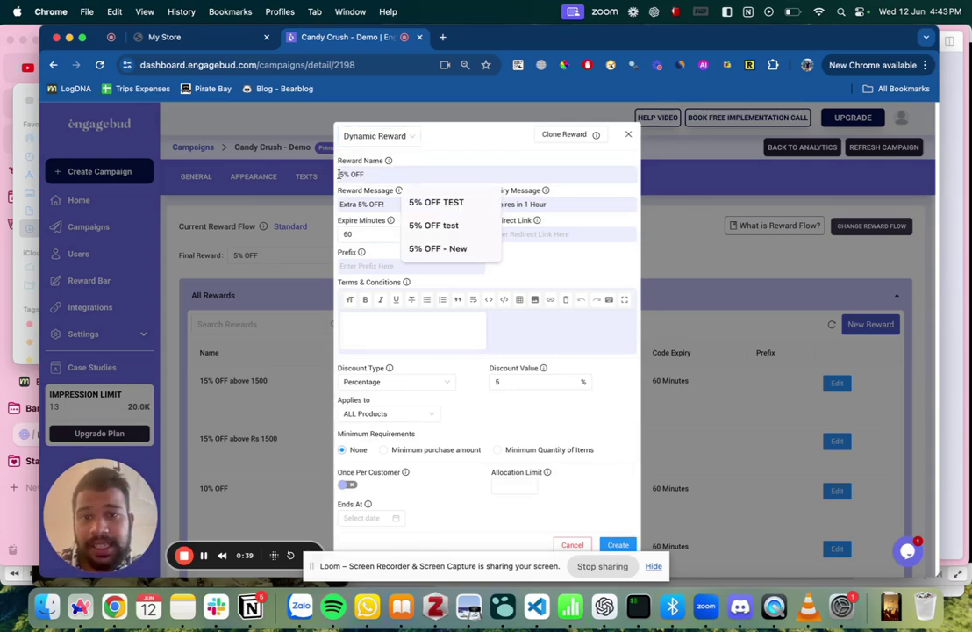
pyautogui.press('Down')
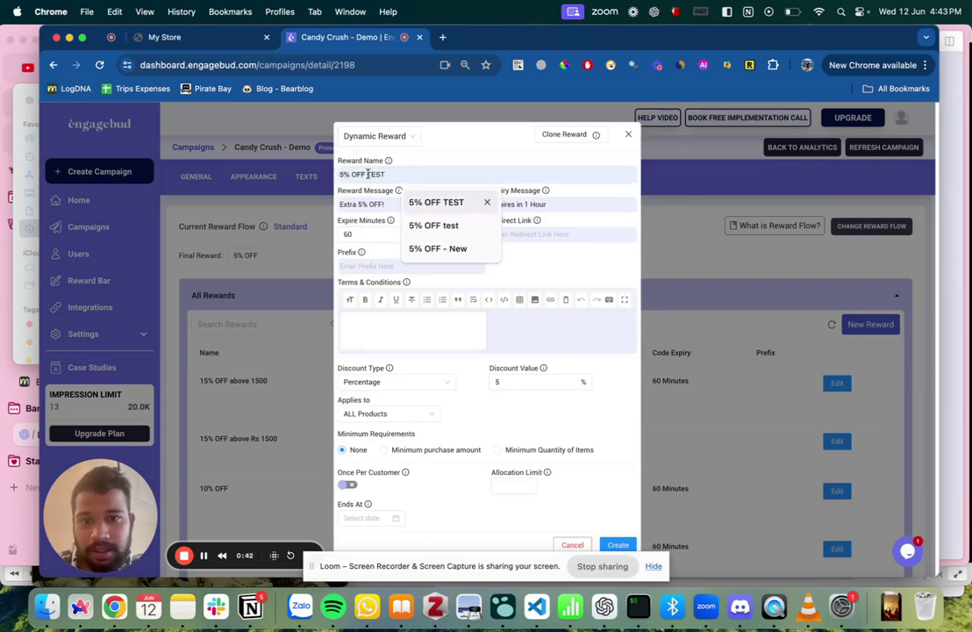
pyautogui.click(487, 201)
pyautogui.tripleClick(449, 176)
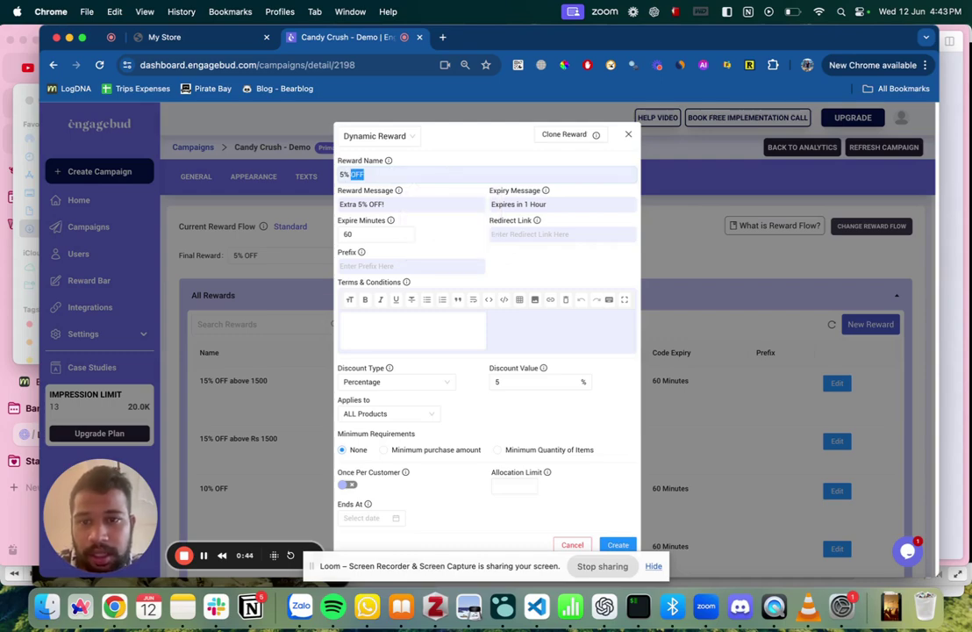
pyautogui.press('BackSpace')
pyautogui.write('10% OFF - Final')
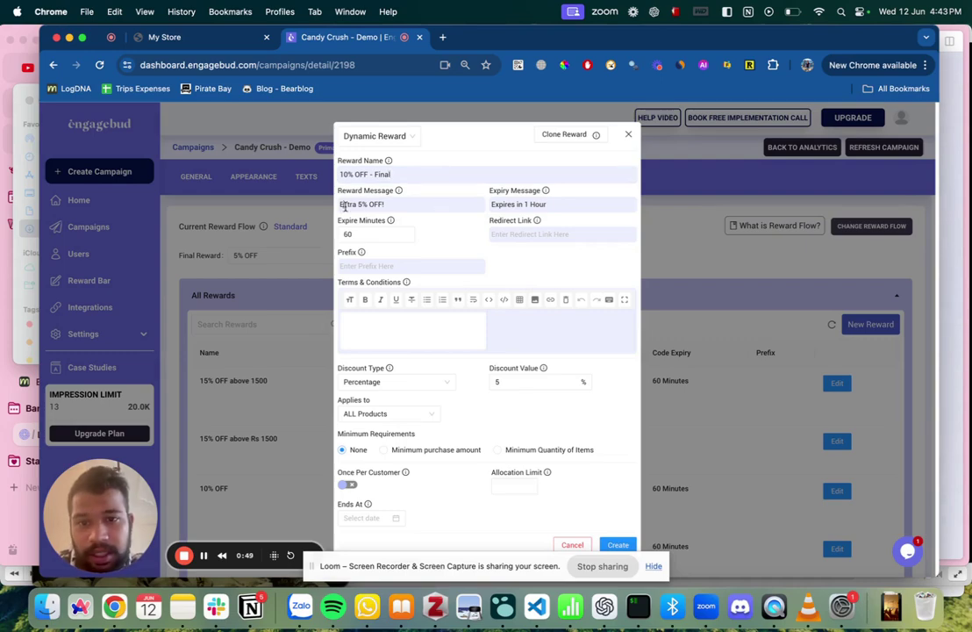
pyautogui.doubleClick(345, 204)
pyautogui.write('10%')
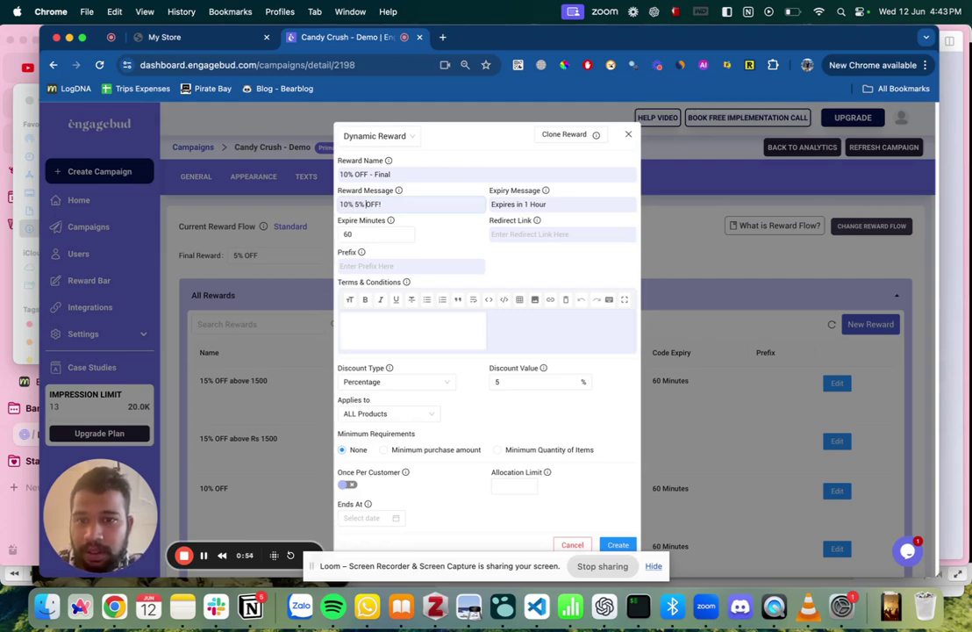
pyautogui.press('BackSpace')
pyautogui.press('BackSpace')
pyautogui.press('BackSpace')
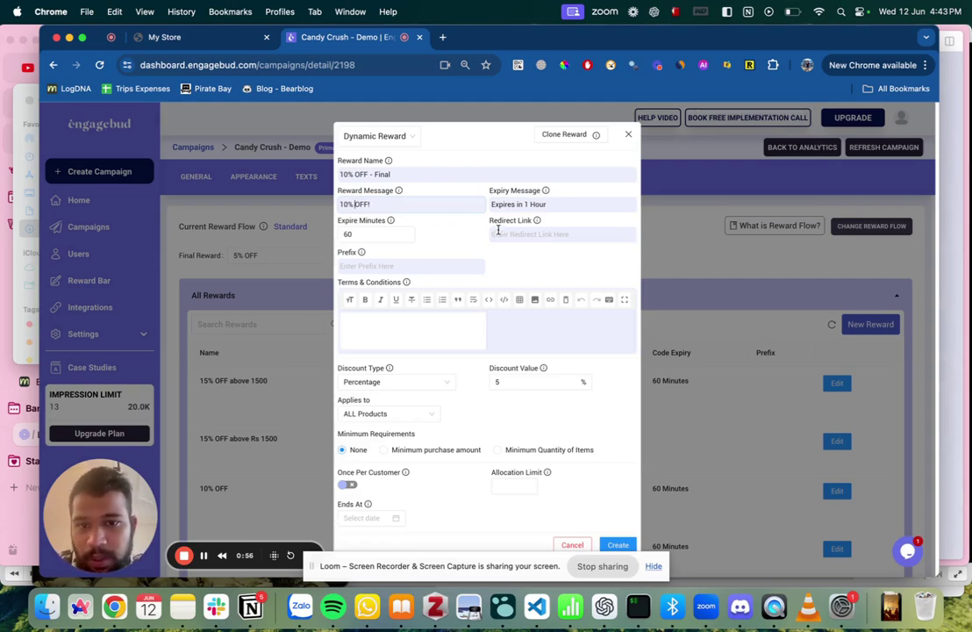
pyautogui.write('/')
# Give the reward a Percentage discount of 10 and create it.
pyautogui.click(401, 267)
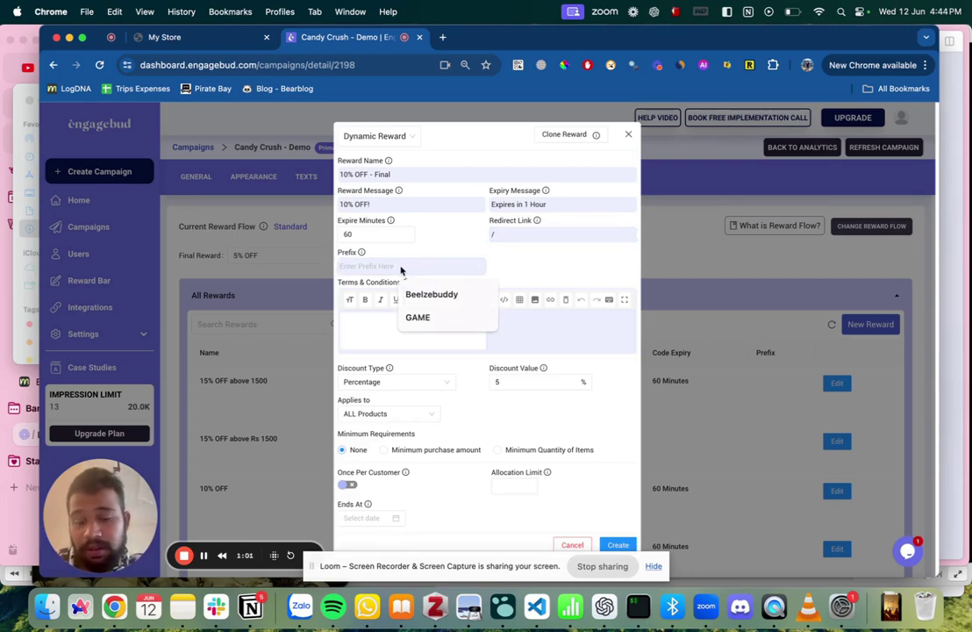
pyautogui.click(441, 385)
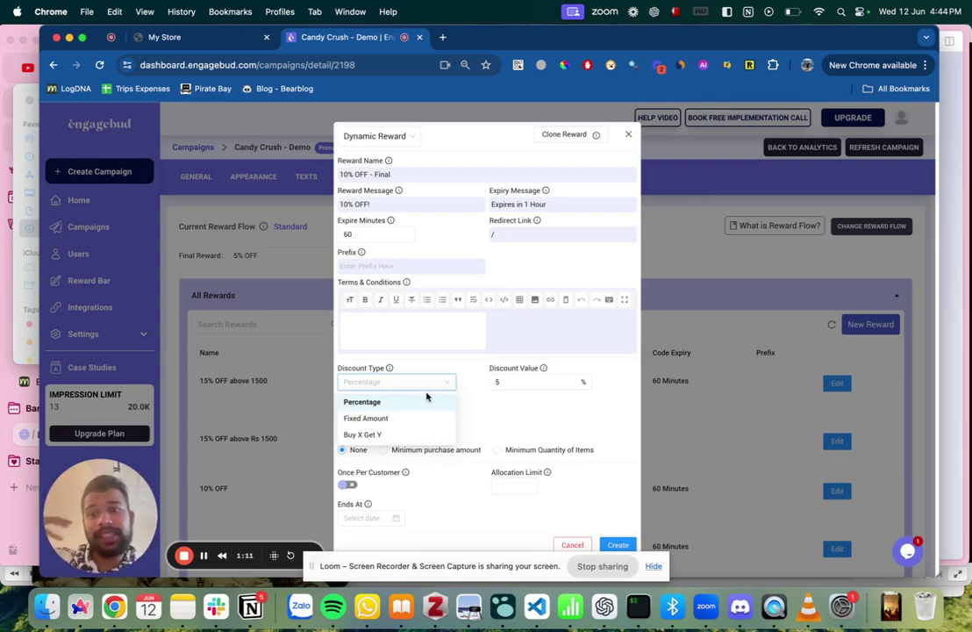
pyautogui.click(502, 384)
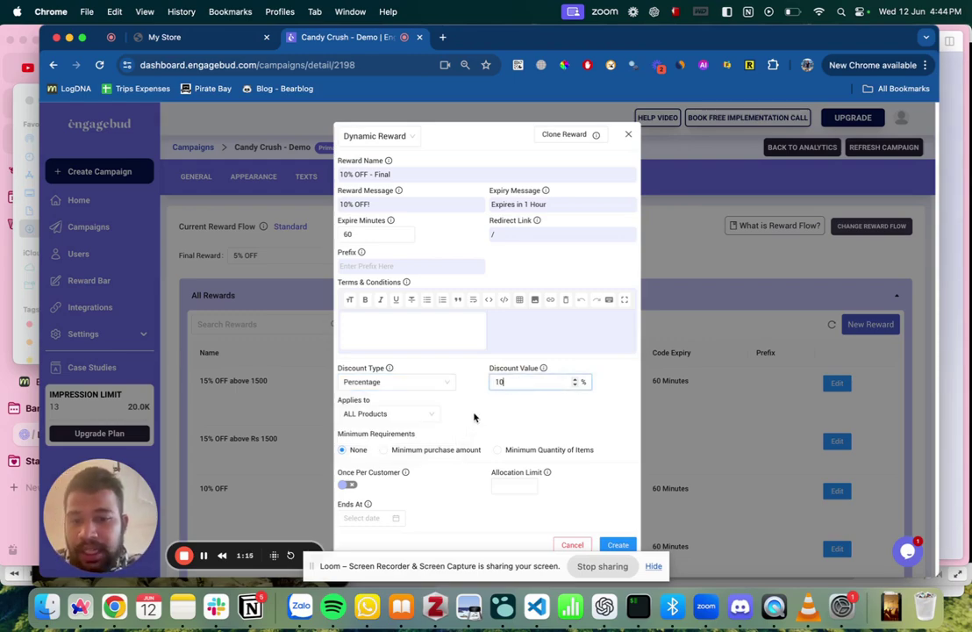
pyautogui.click(617, 545)
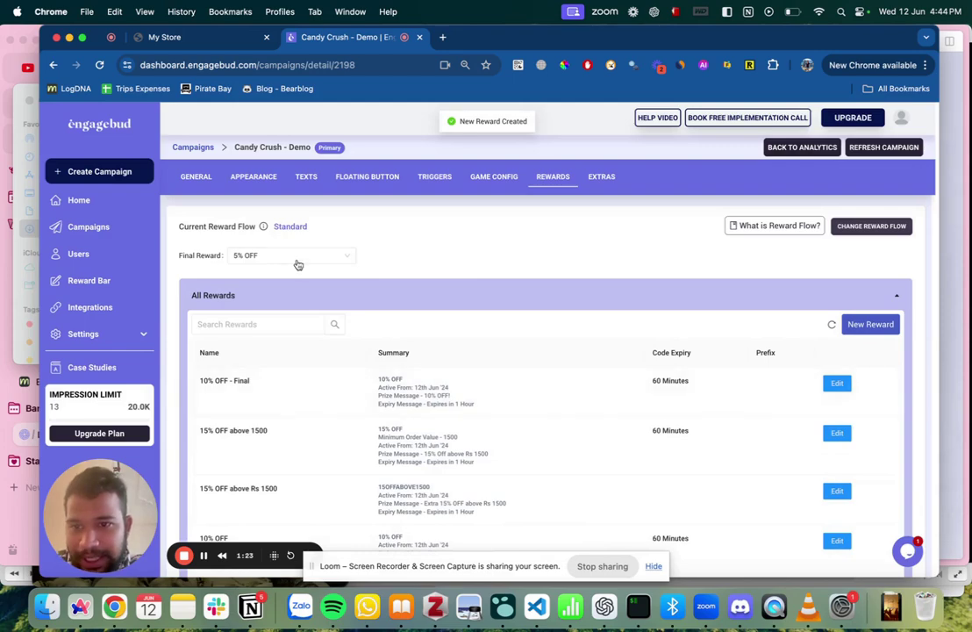
# Make 10% OFF - Final the campaign's final reward and save it.
pyautogui.click(254, 255)
pyautogui.click(248, 276)
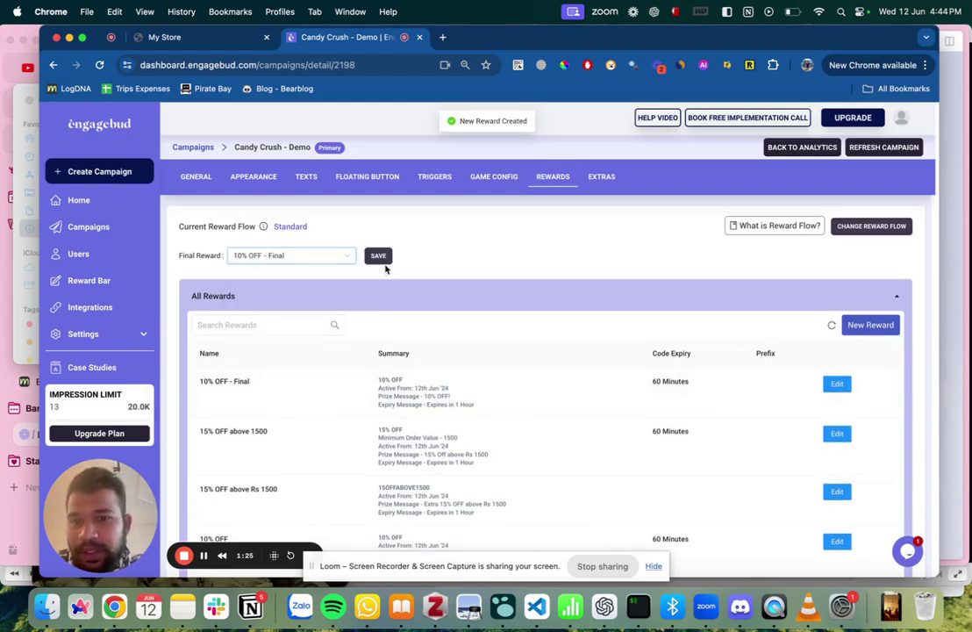
pyautogui.click(385, 260)
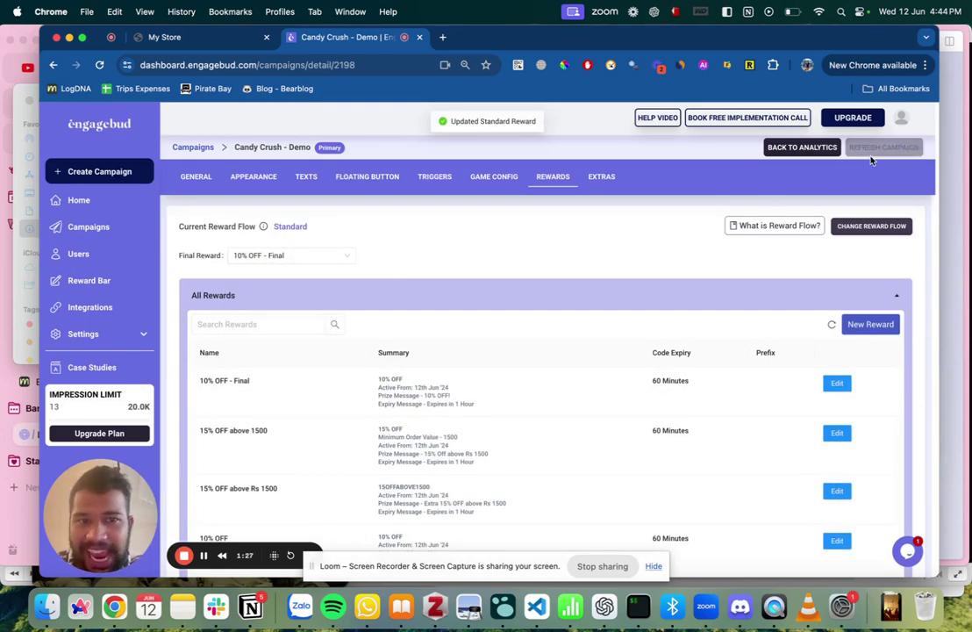
# Republish the campaign and reload the My Store storefront page.
pyautogui.click(601, 177)
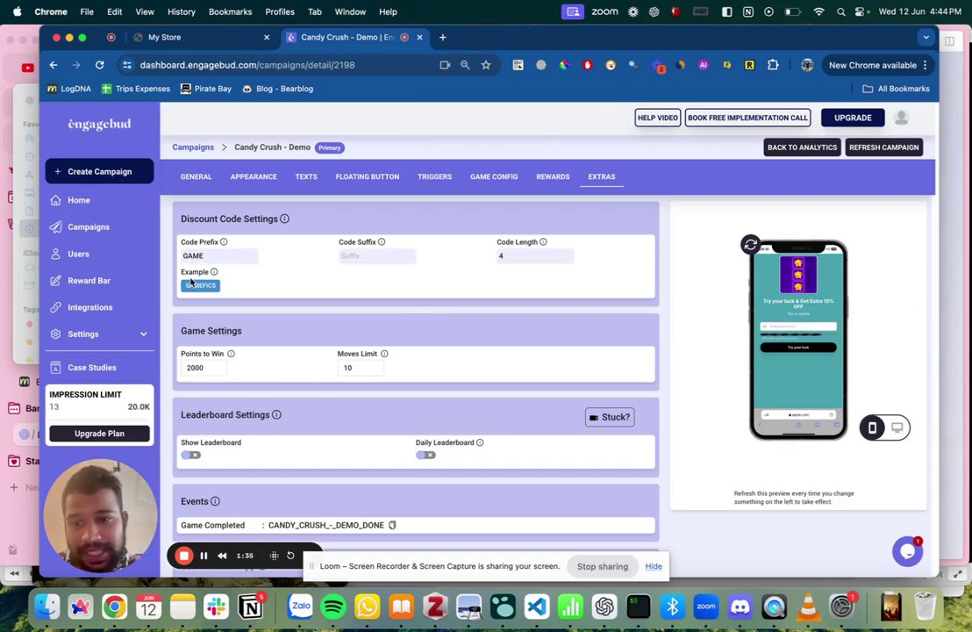
pyautogui.click(865, 149)
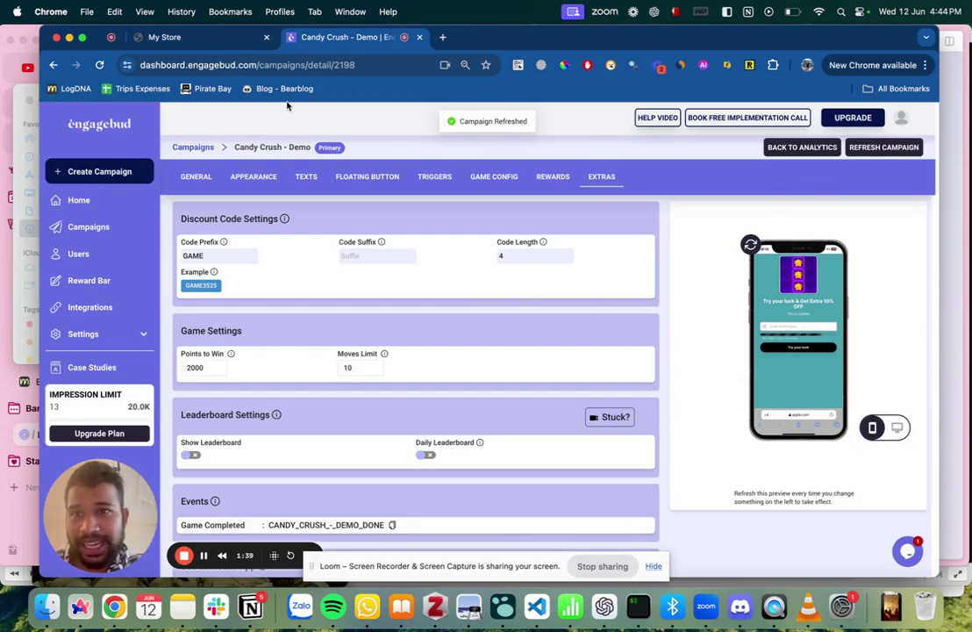
pyautogui.click(220, 37)
pyautogui.click(222, 63)
pyautogui.press('Return')
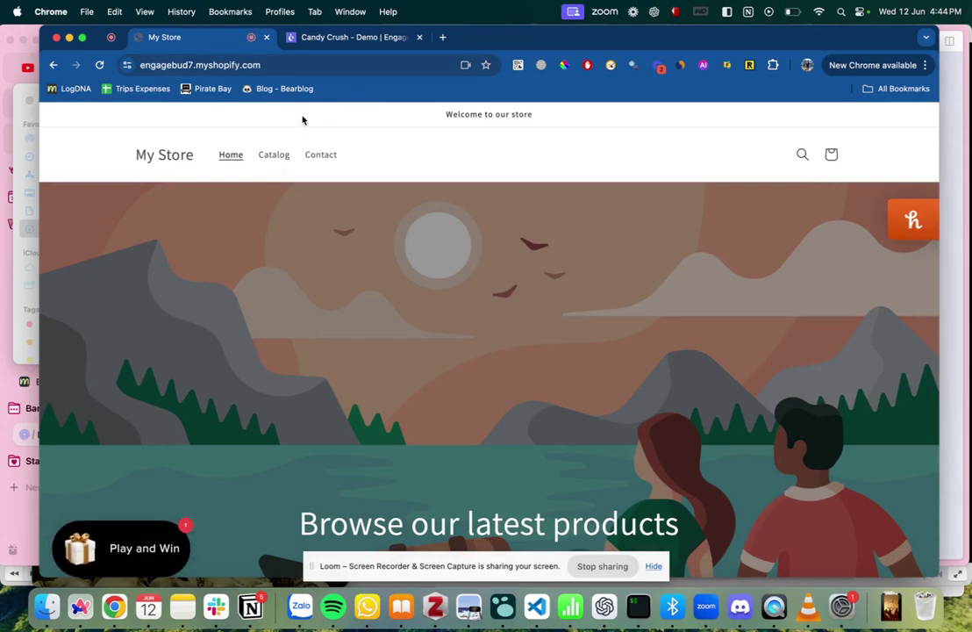
# Change the Floating Button Icon Size from 88 to 50 and save.
pyautogui.click(338, 37)
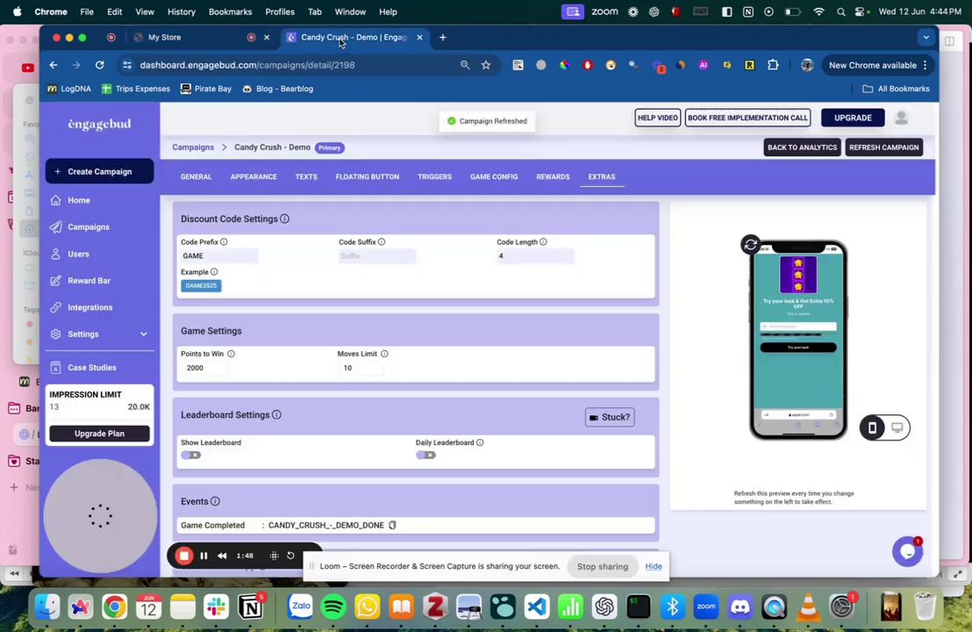
pyautogui.click(364, 178)
pyautogui.scroll(-3, 315, 445)
pyautogui.click(428, 450)
pyautogui.scroll(1, 429, 453)
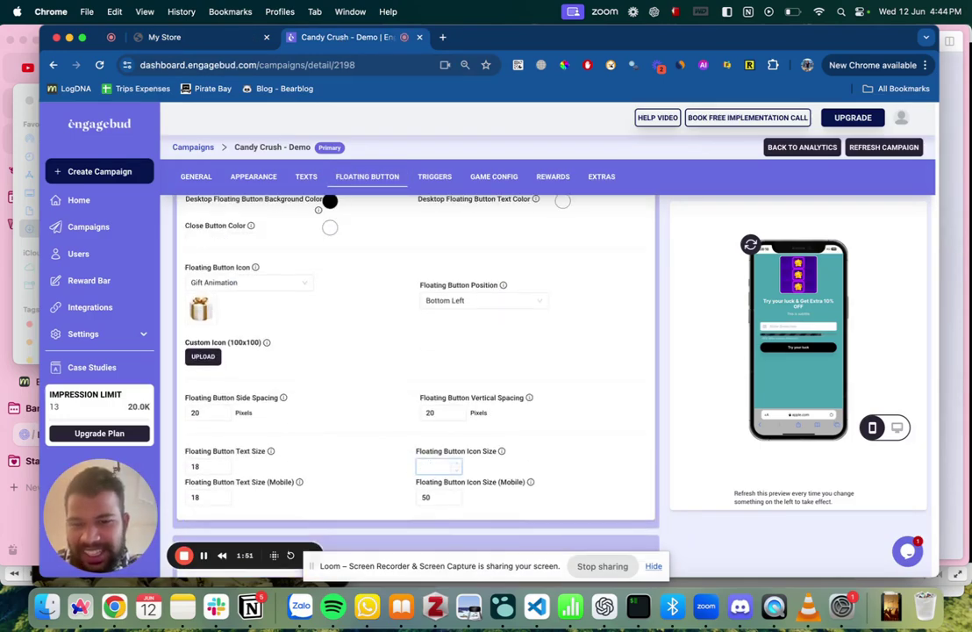
pyautogui.press('BackSpace')
pyautogui.press('BackSpace')
pyautogui.write('50')
pyautogui.scroll(3, 468, 341)
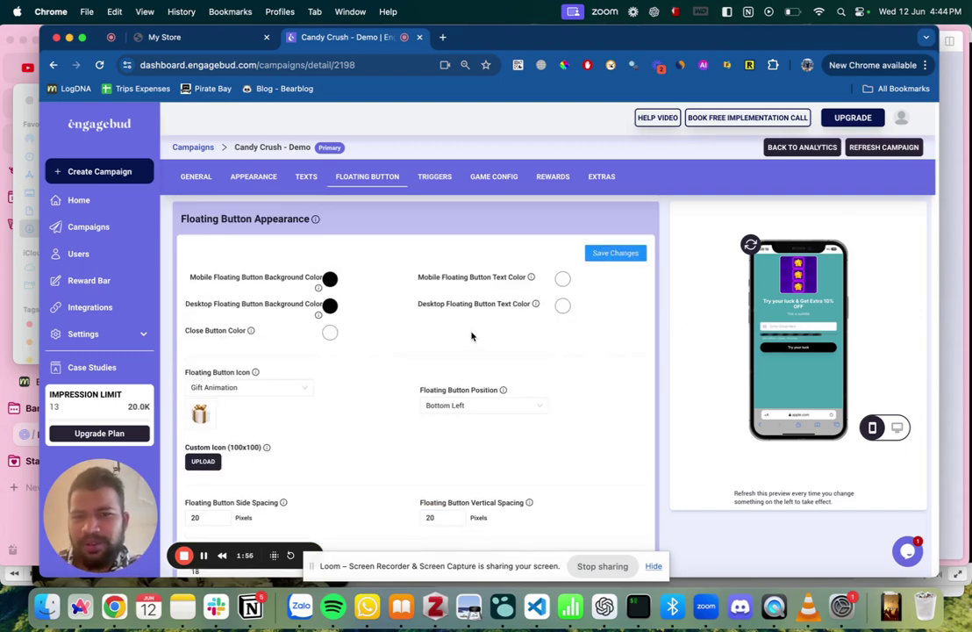
pyautogui.click(623, 253)
# Republish the campaign and go back to the My Store storefront.
pyautogui.click(883, 146)
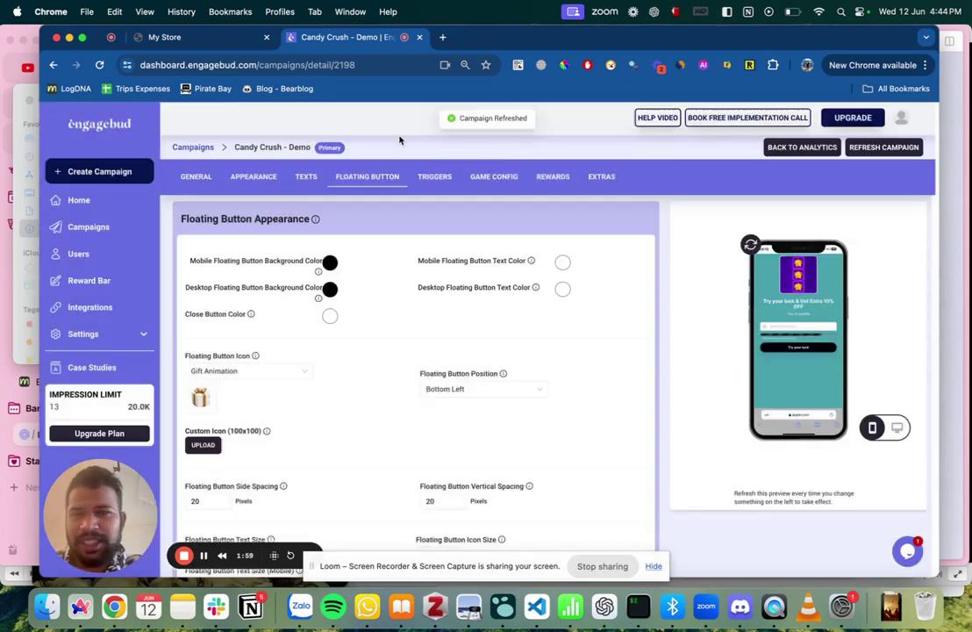
pyautogui.click(167, 38)
pyautogui.click(182, 61)
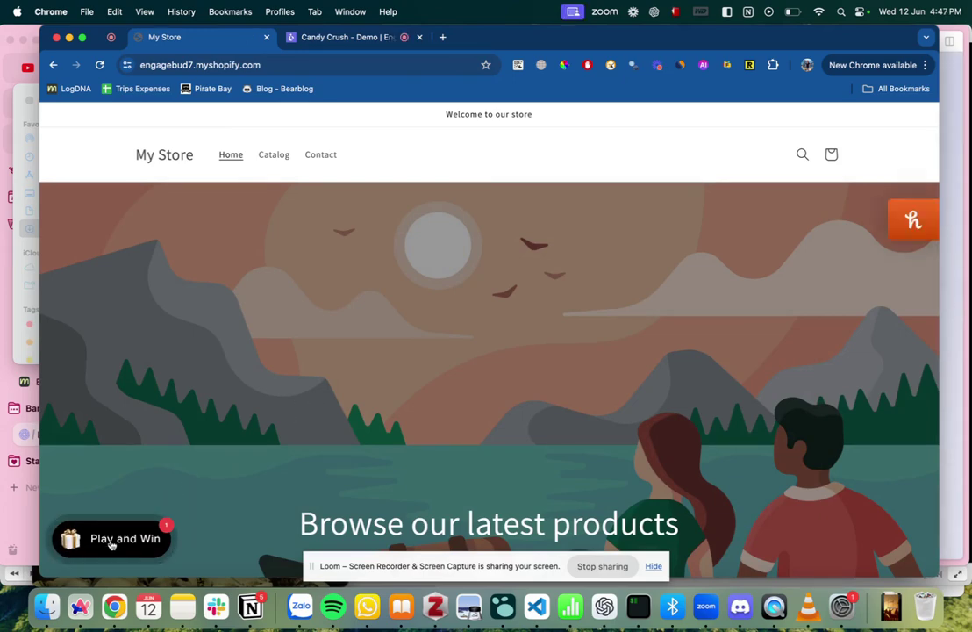
# Open the Play and Win popup and submit a test email address to start the game.
pyautogui.click(114, 541)
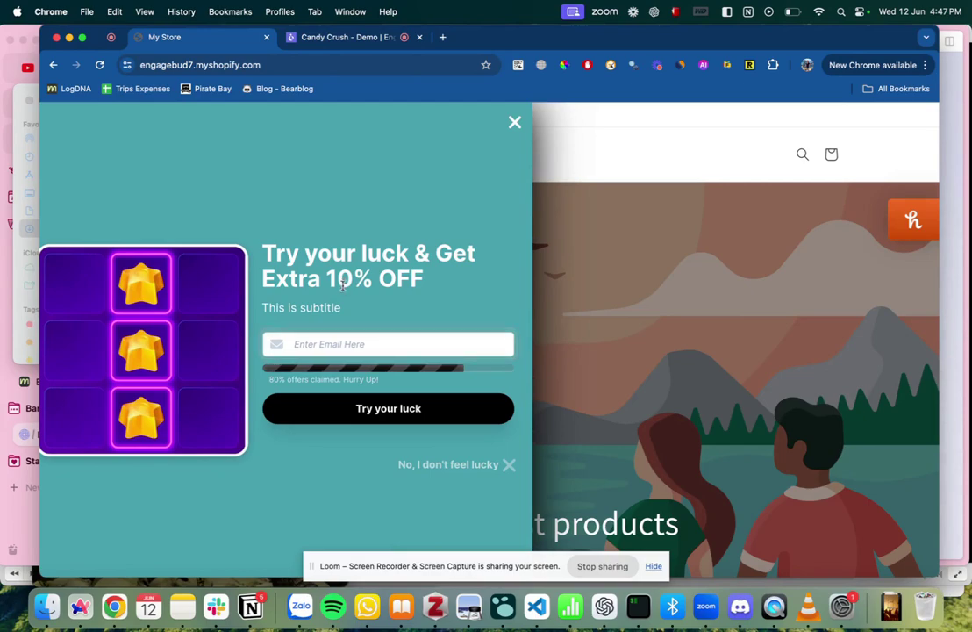
pyautogui.click(338, 344)
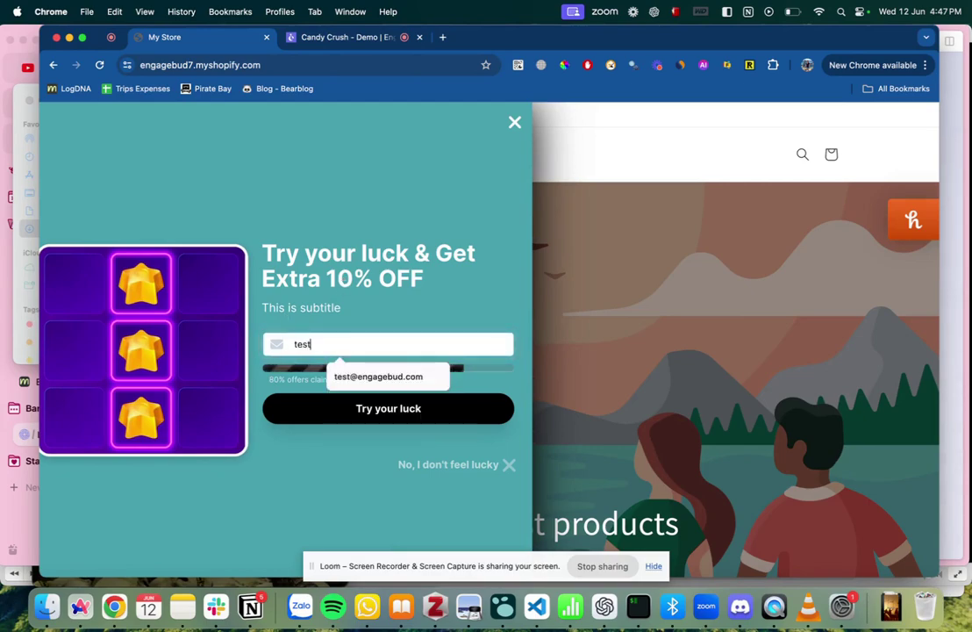
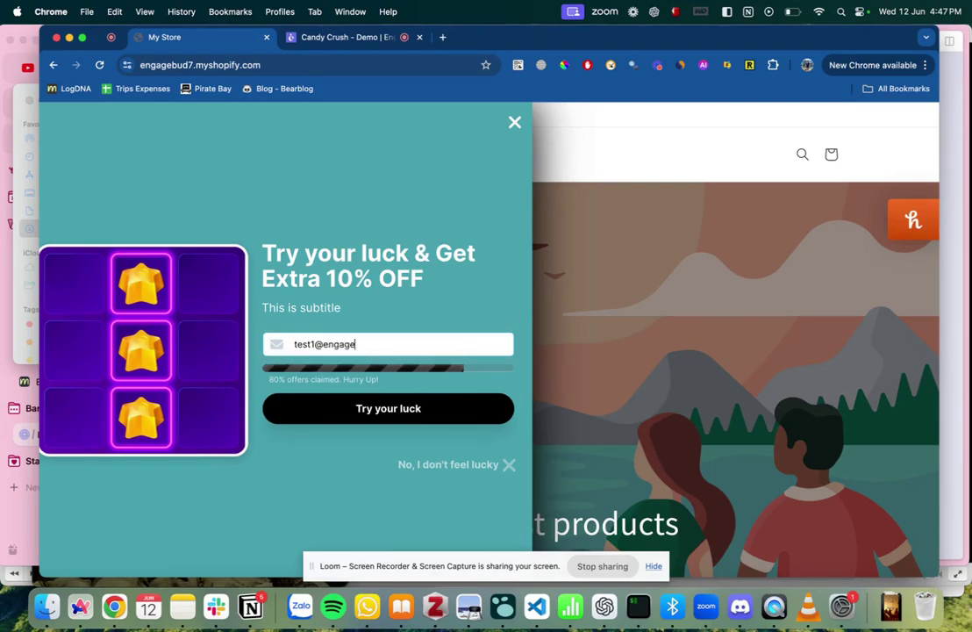
pyautogui.press('Return')
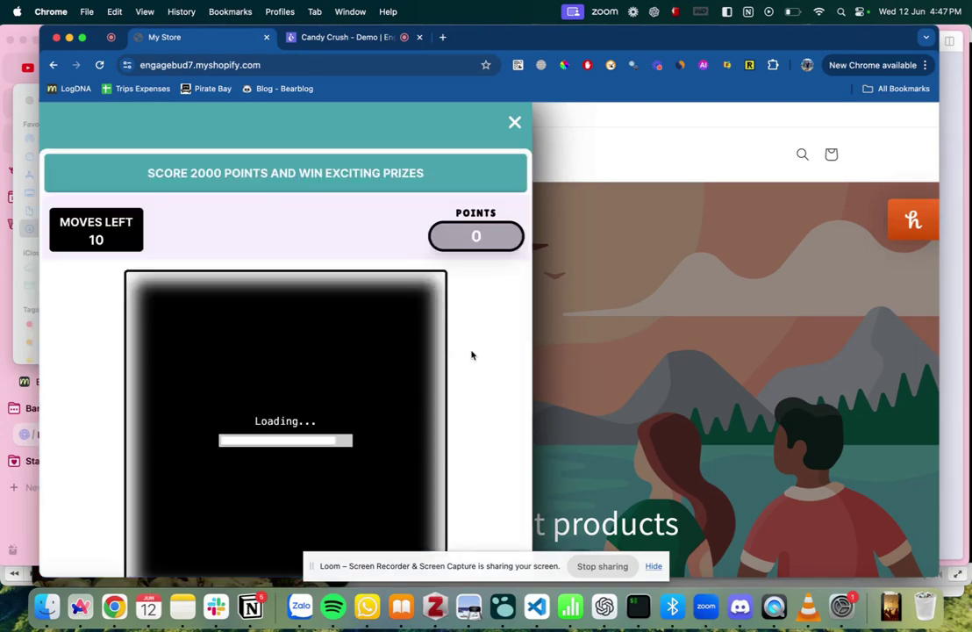
# Swap candies to score 2250, copy the Extra 10% OFF code, and close the popup.
pyautogui.scroll(-2, 478, 358)
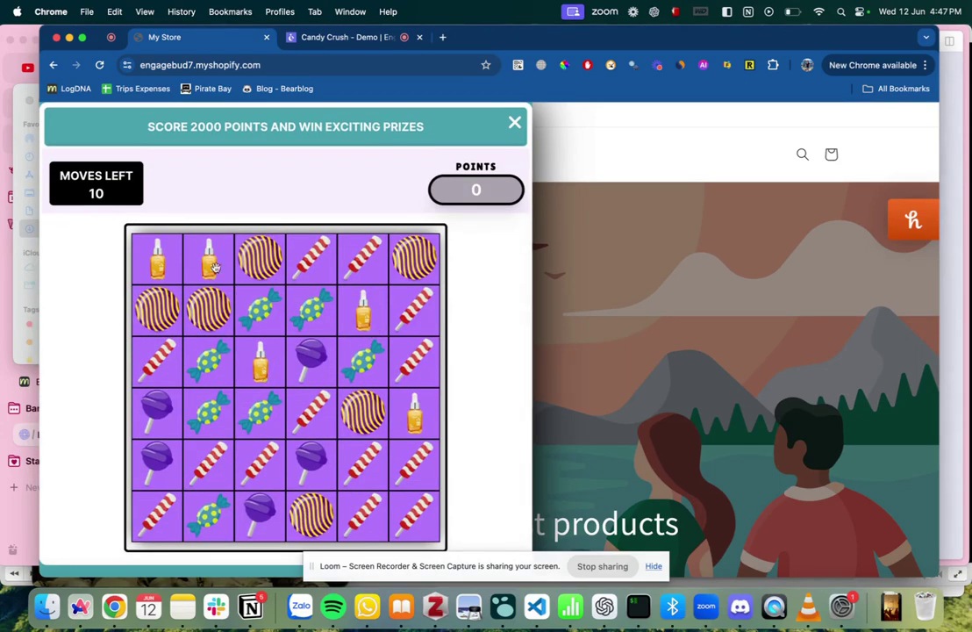
pyautogui.moveTo(260, 258); pyautogui.dragTo(209, 309)
pyautogui.moveTo(418, 270); pyautogui.dragTo(363, 264)
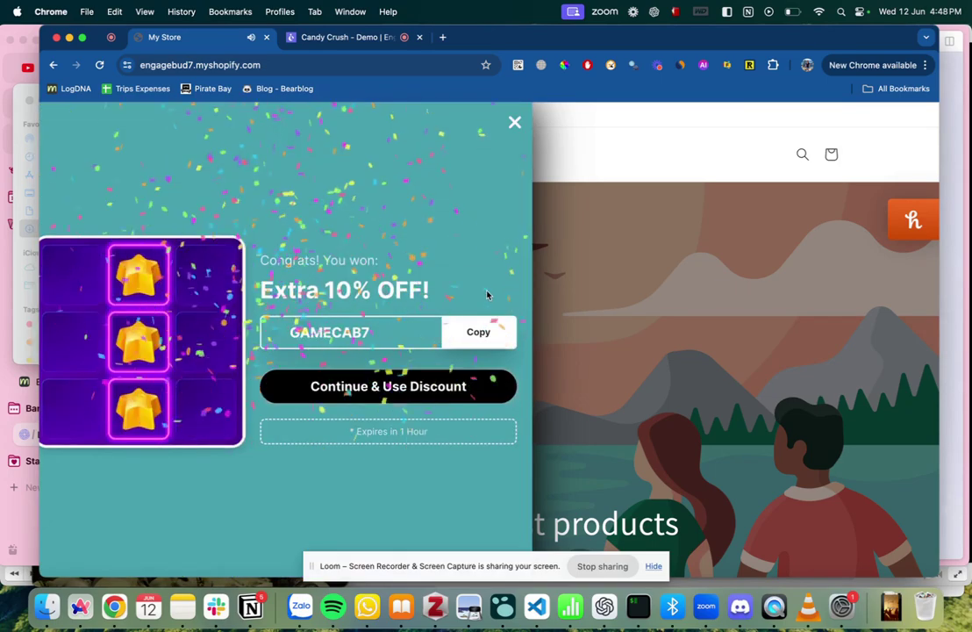
pyautogui.click(471, 333)
pyautogui.click(388, 388)
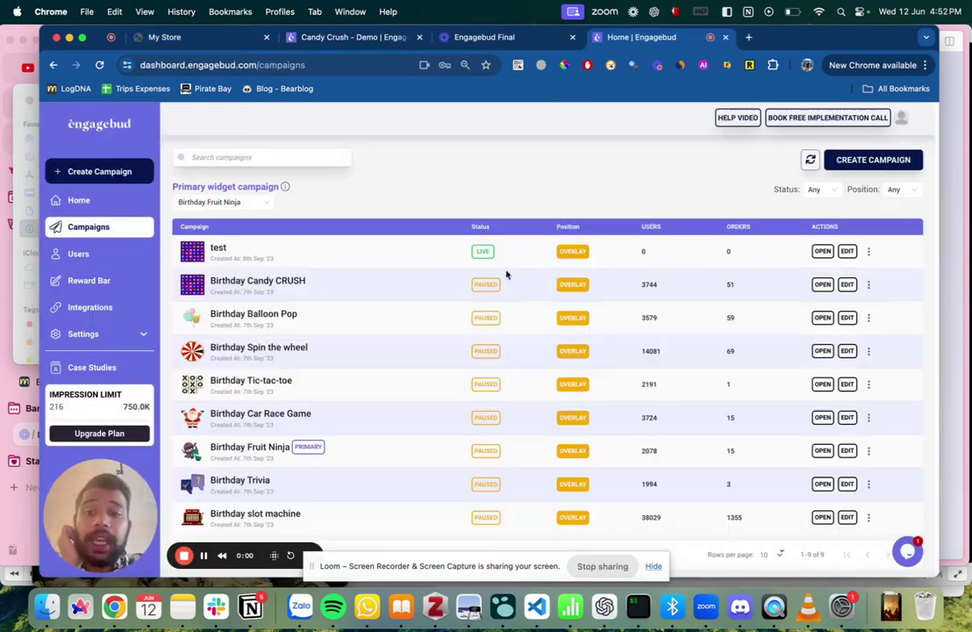
# Open Birthday Spin the wheel and review its 29th Nov impressions, clicks and Discount Code stats.
pyautogui.scroll(-1, 507, 274)
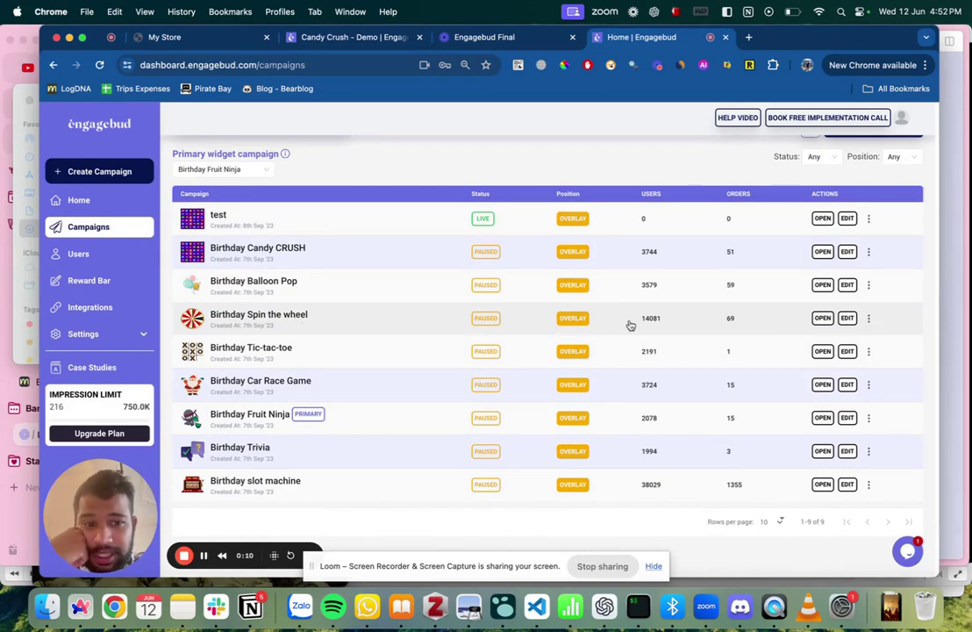
pyautogui.click(432, 324)
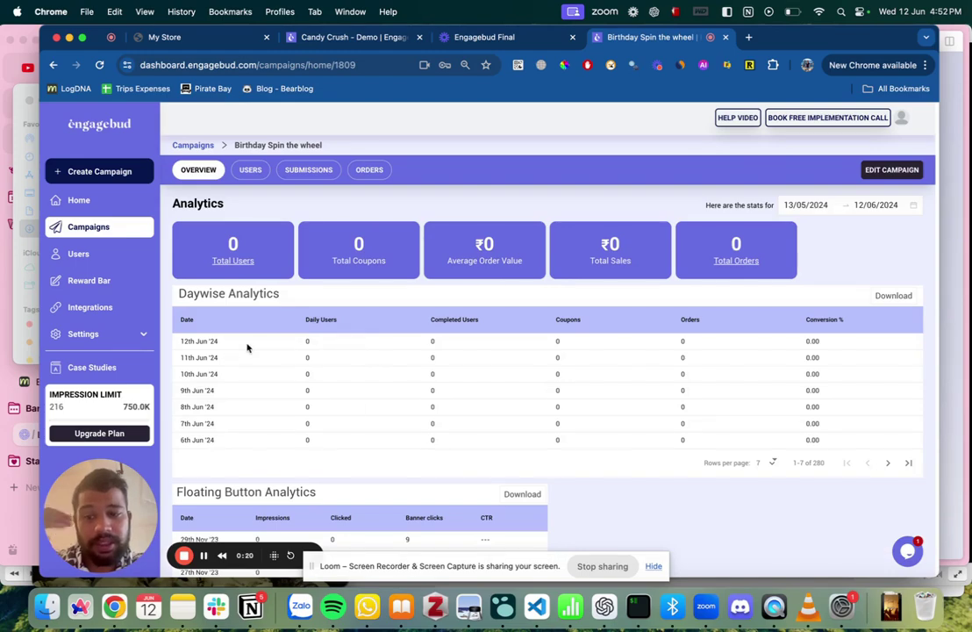
pyautogui.scroll(-4, 247, 347)
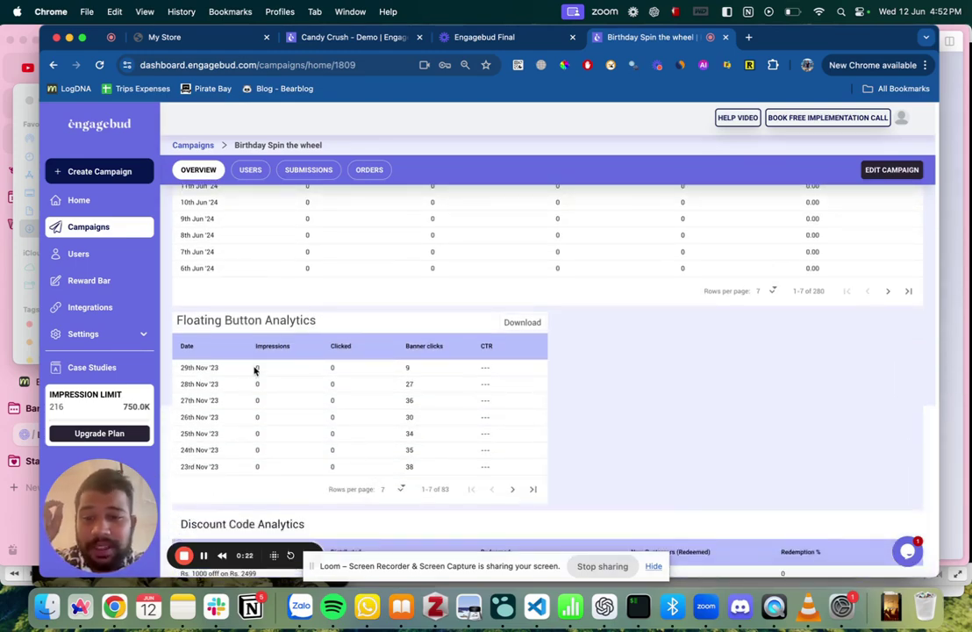
pyautogui.doubleClick(257, 368)
pyautogui.doubleClick(333, 367)
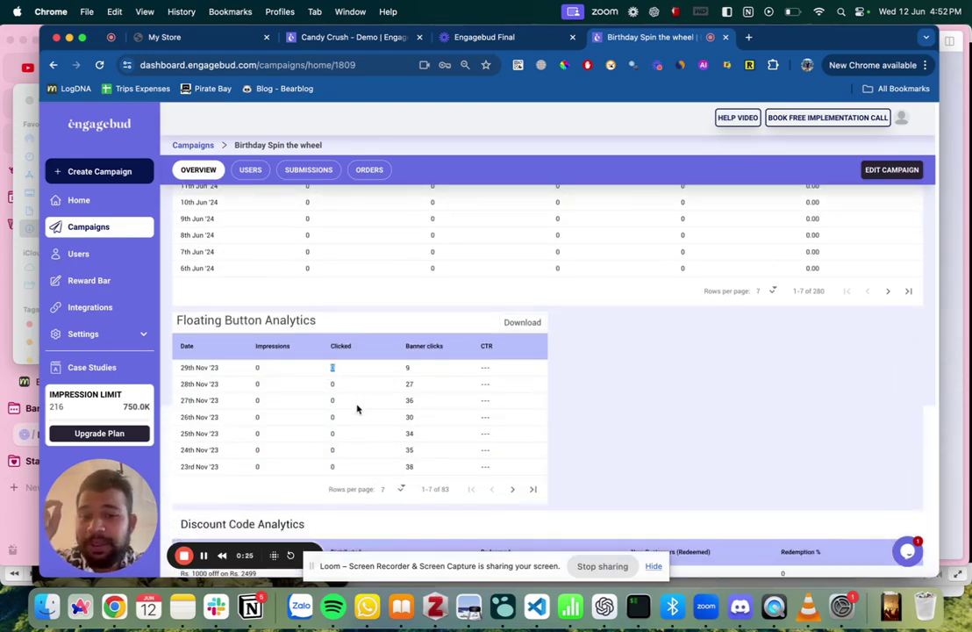
pyautogui.scroll(-3, 356, 408)
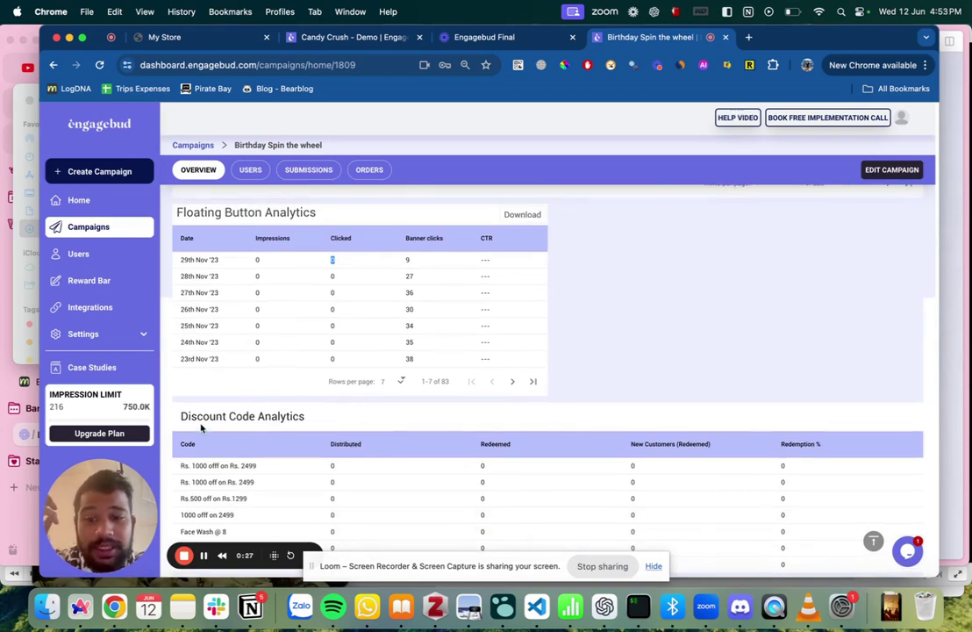
pyautogui.moveTo(163, 404); pyautogui.dragTo(307, 539)
pyautogui.click(354, 516)
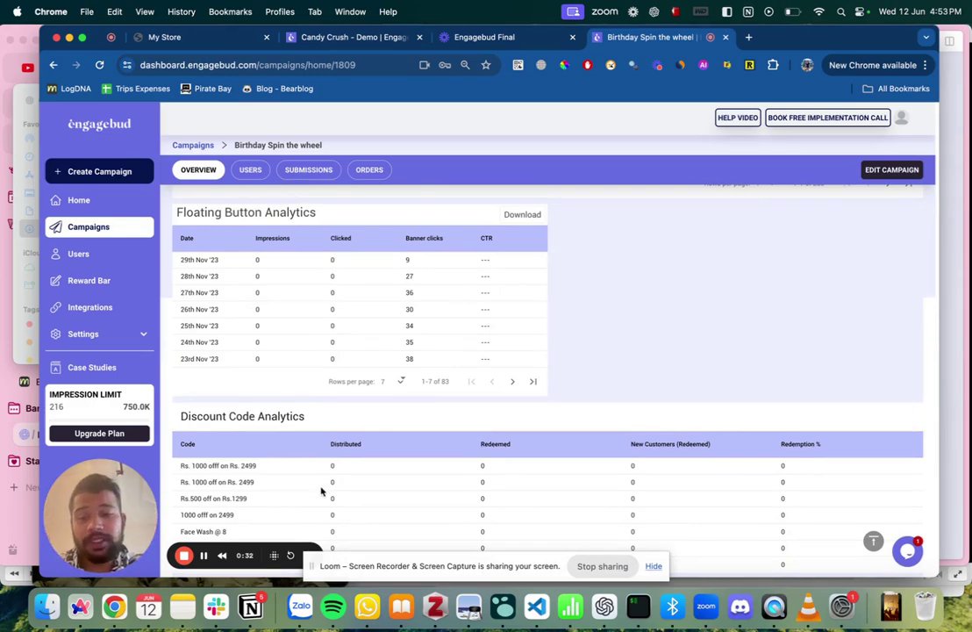
pyautogui.moveTo(321, 482); pyautogui.dragTo(550, 506)
pyautogui.click(539, 508)
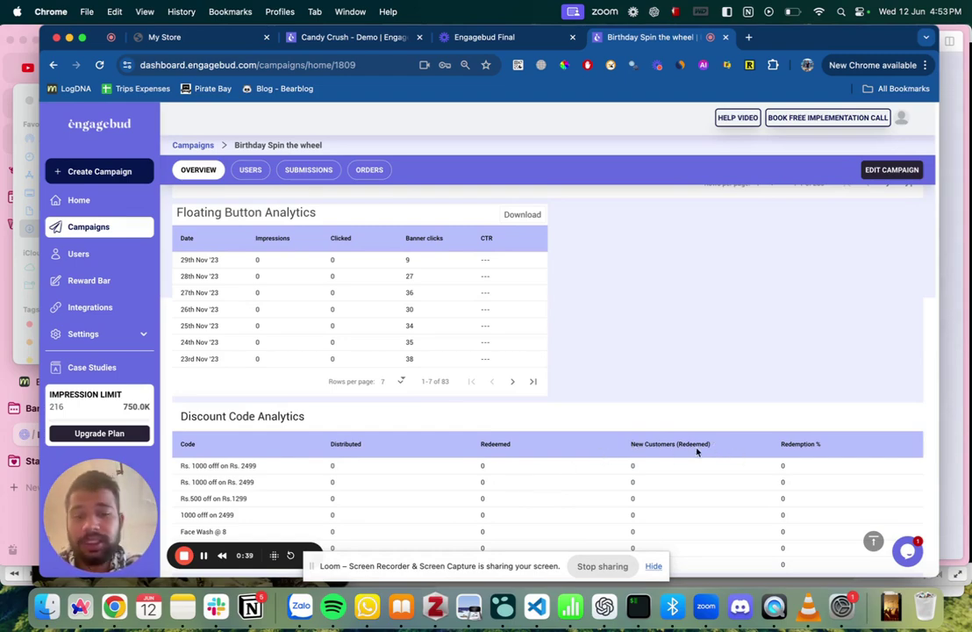
# Check the campaign's Users and Orders lists, then return to the Overview.
pyautogui.scroll(5, 794, 445)
pyautogui.click(252, 170)
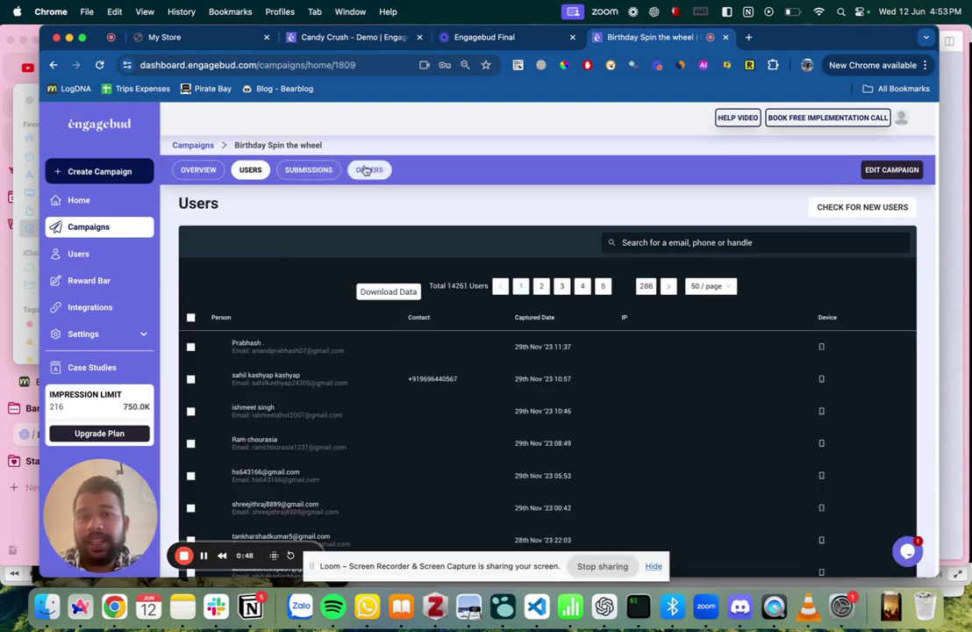
pyautogui.click(368, 171)
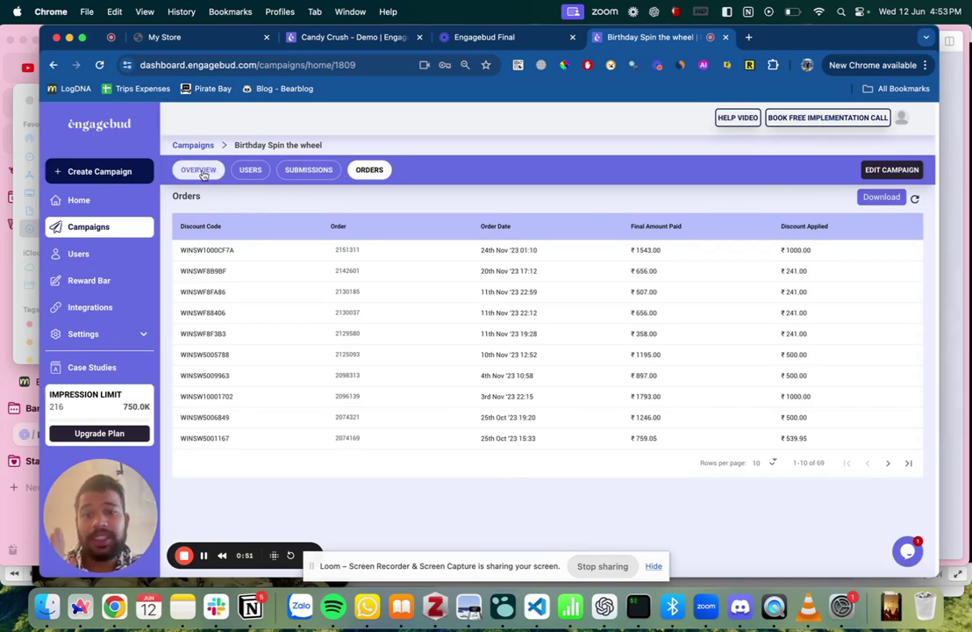
pyautogui.click(200, 172)
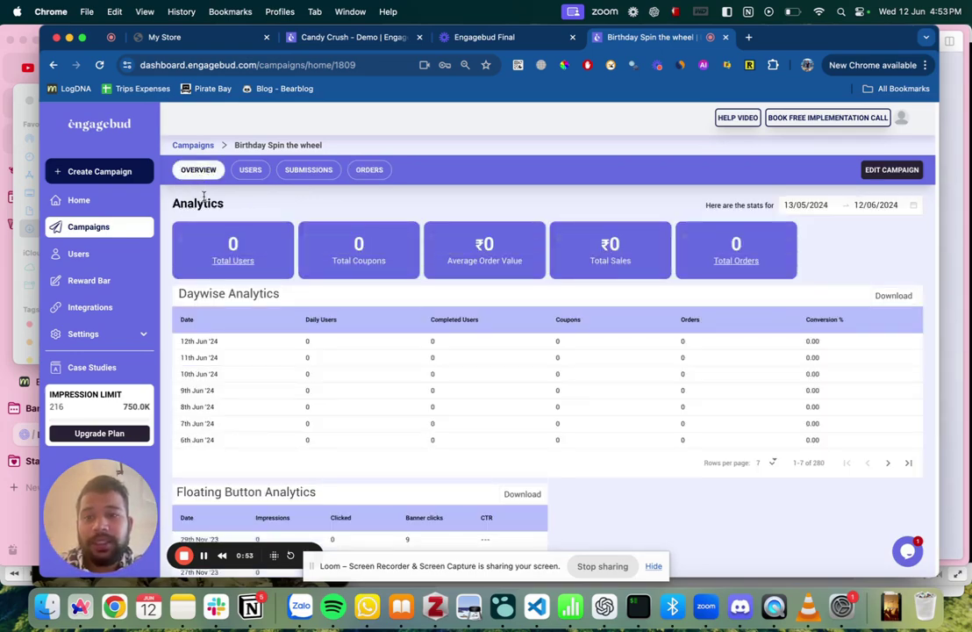